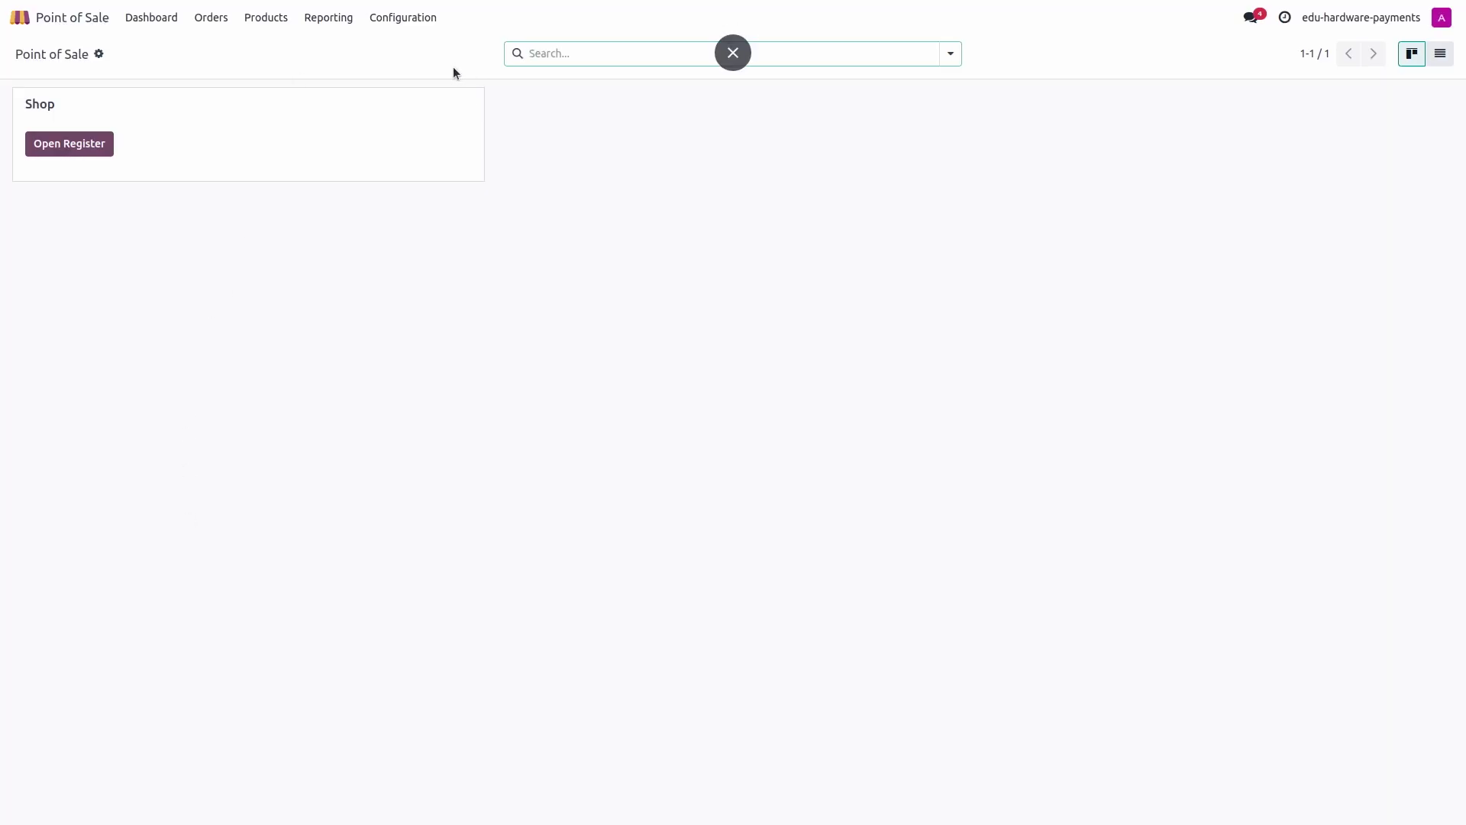
Step: Browse the Point of Sale settings down to the Payment Terminals section
left_click(415, 16)
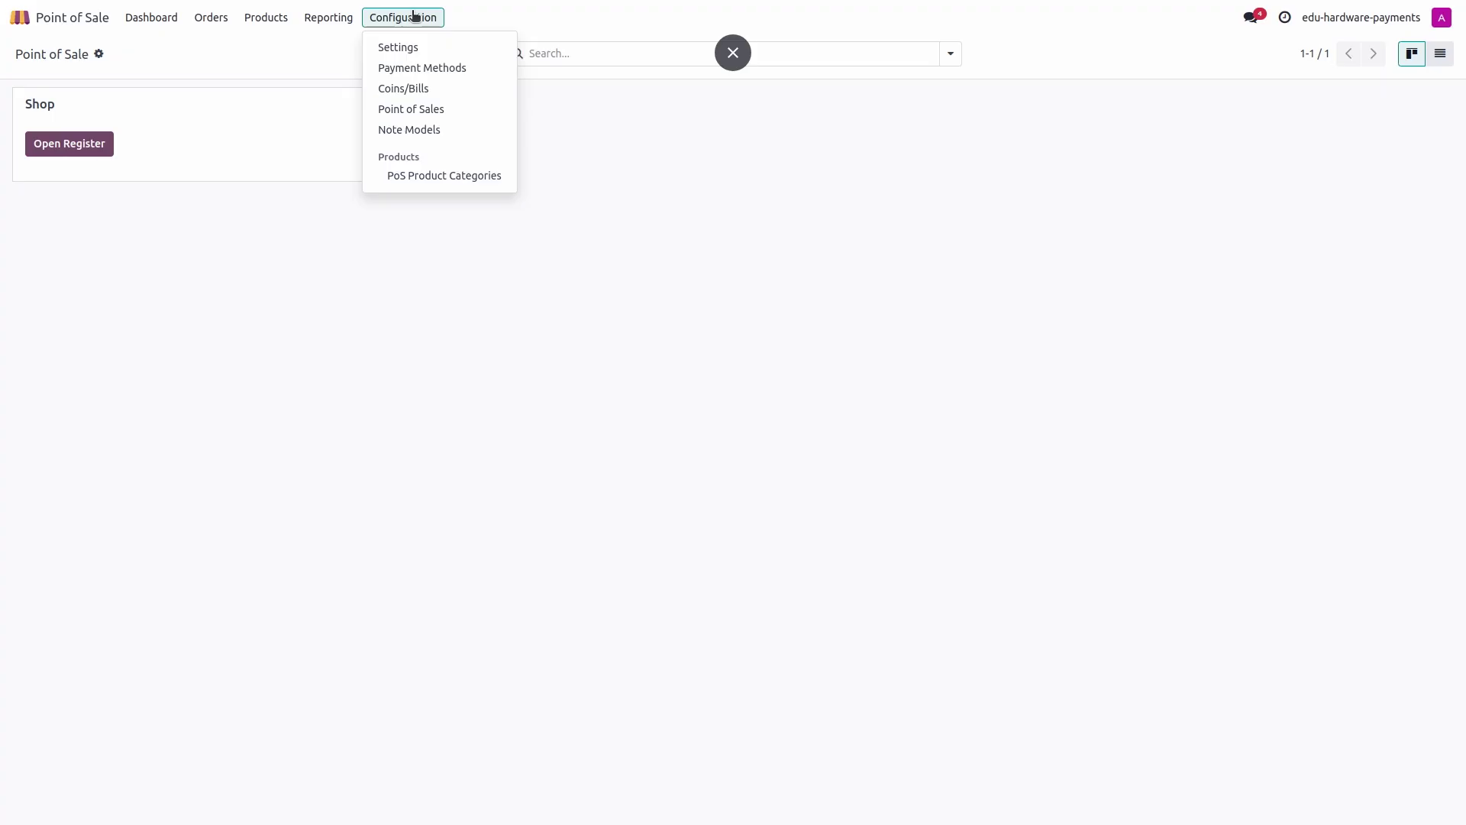
left_click(421, 47)
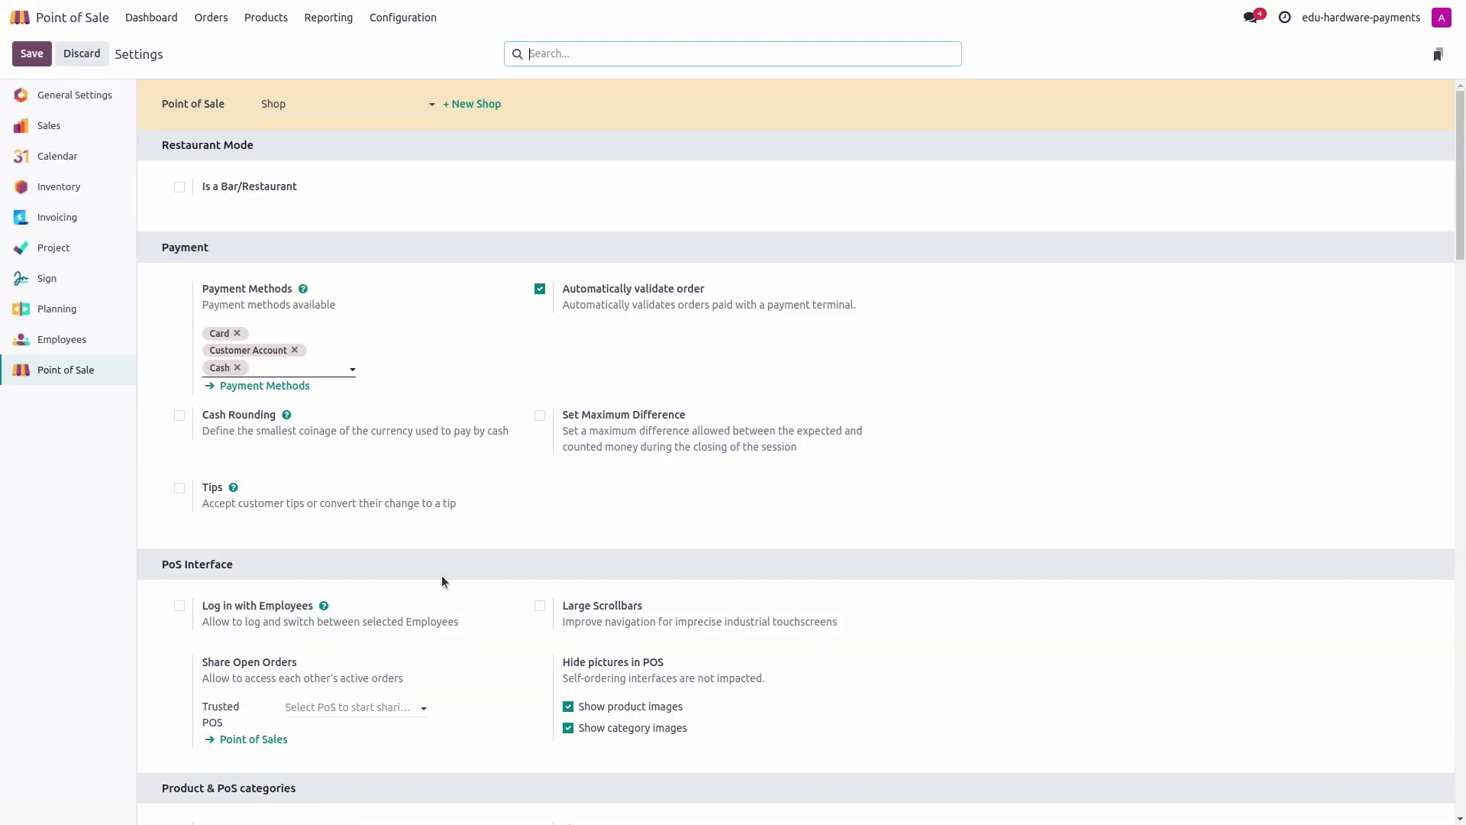
scroll(442, 582, "down", 15)
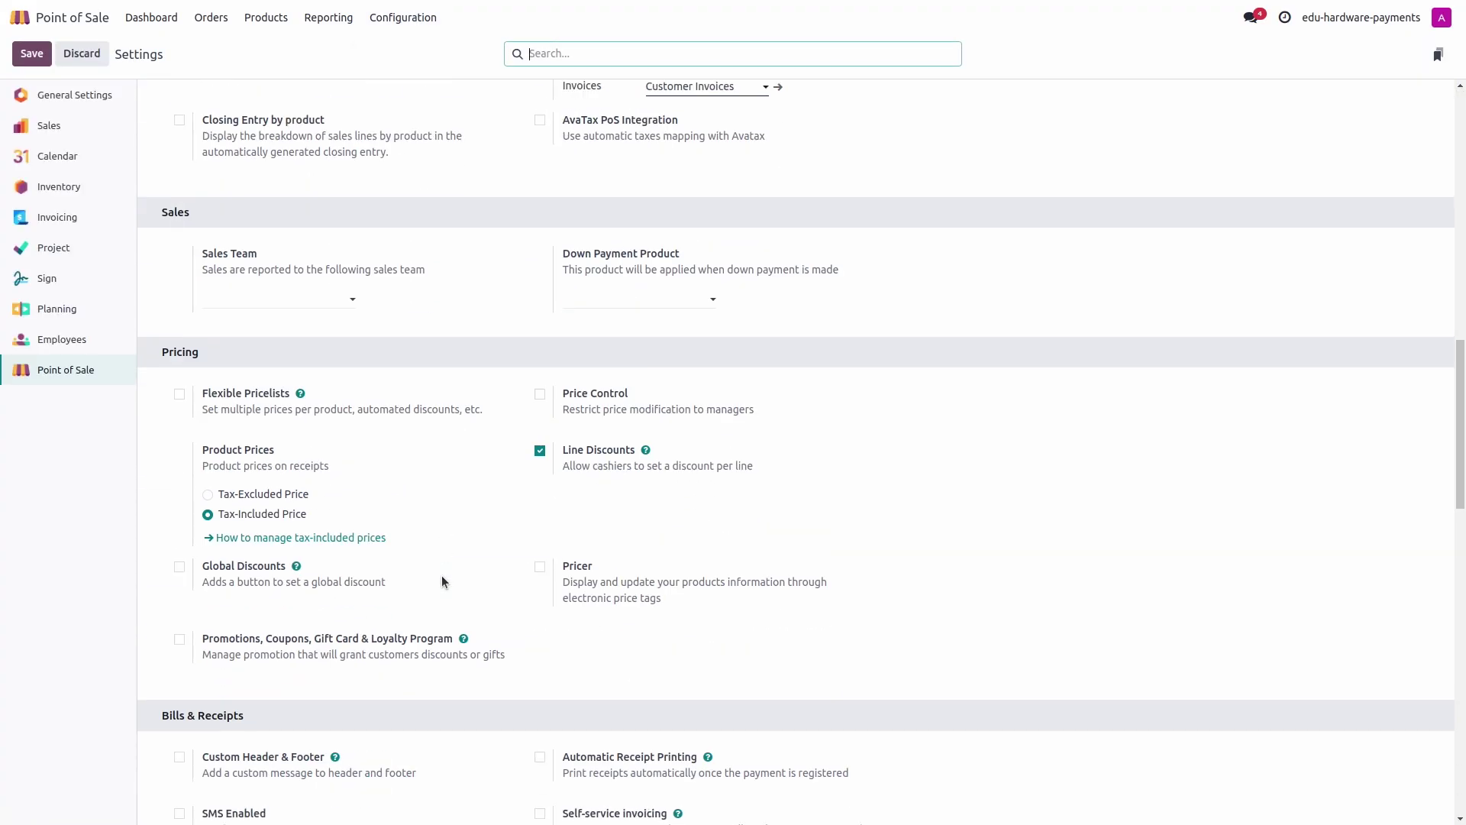
scroll(441, 576, "down", 9)
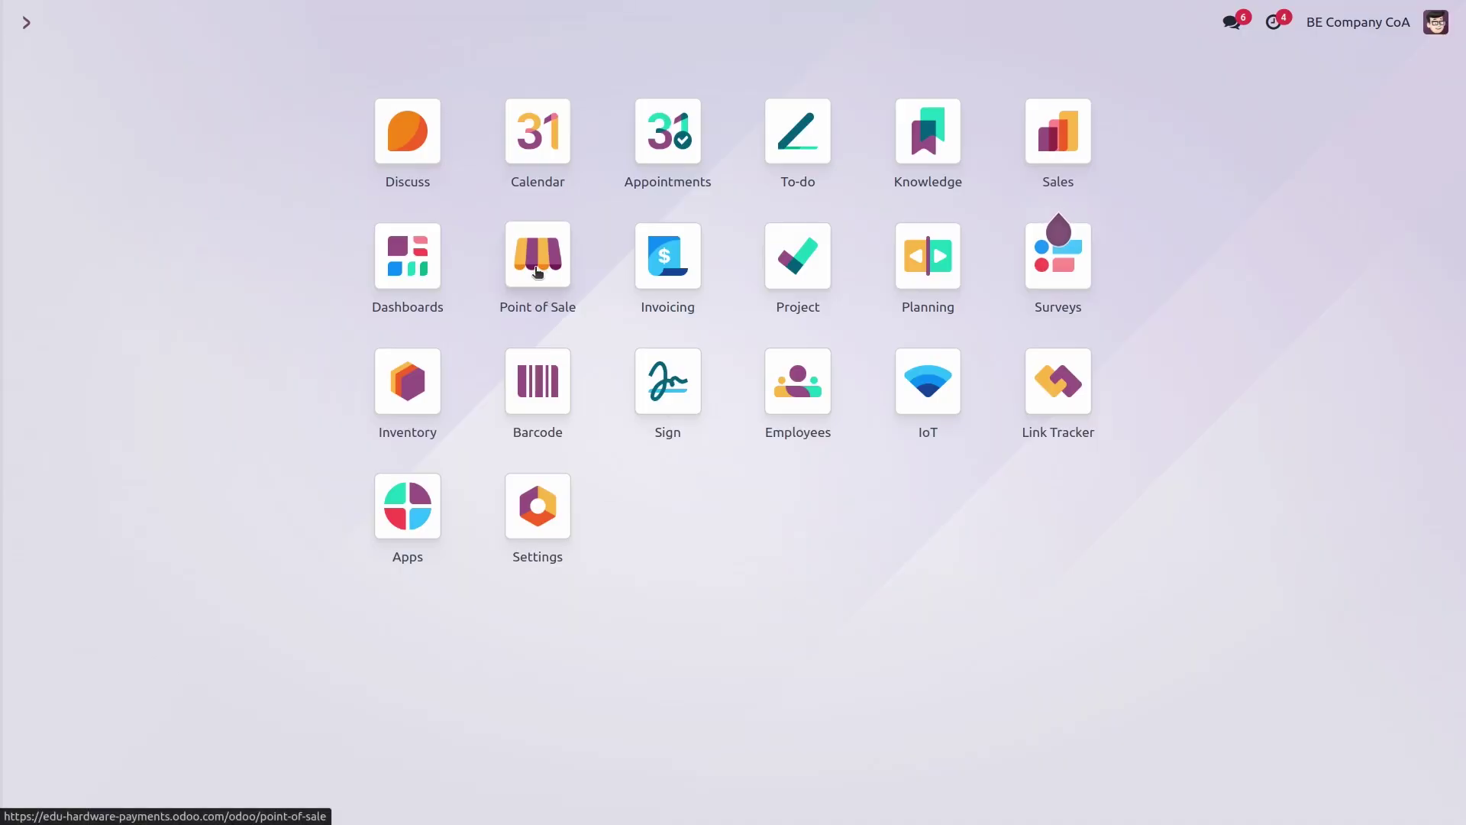
left_click(527, 271)
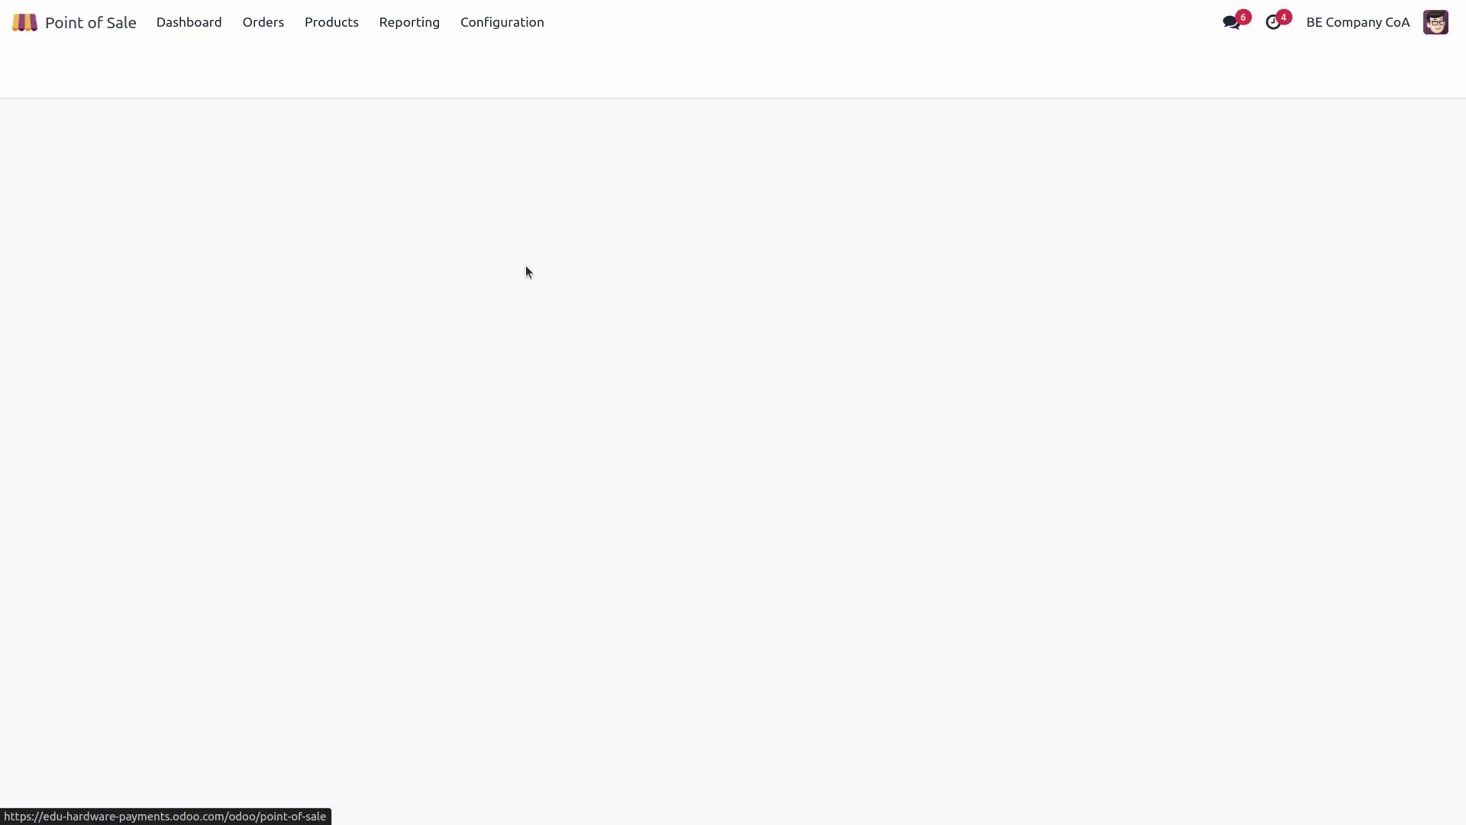
left_click(513, 21)
left_click(529, 61)
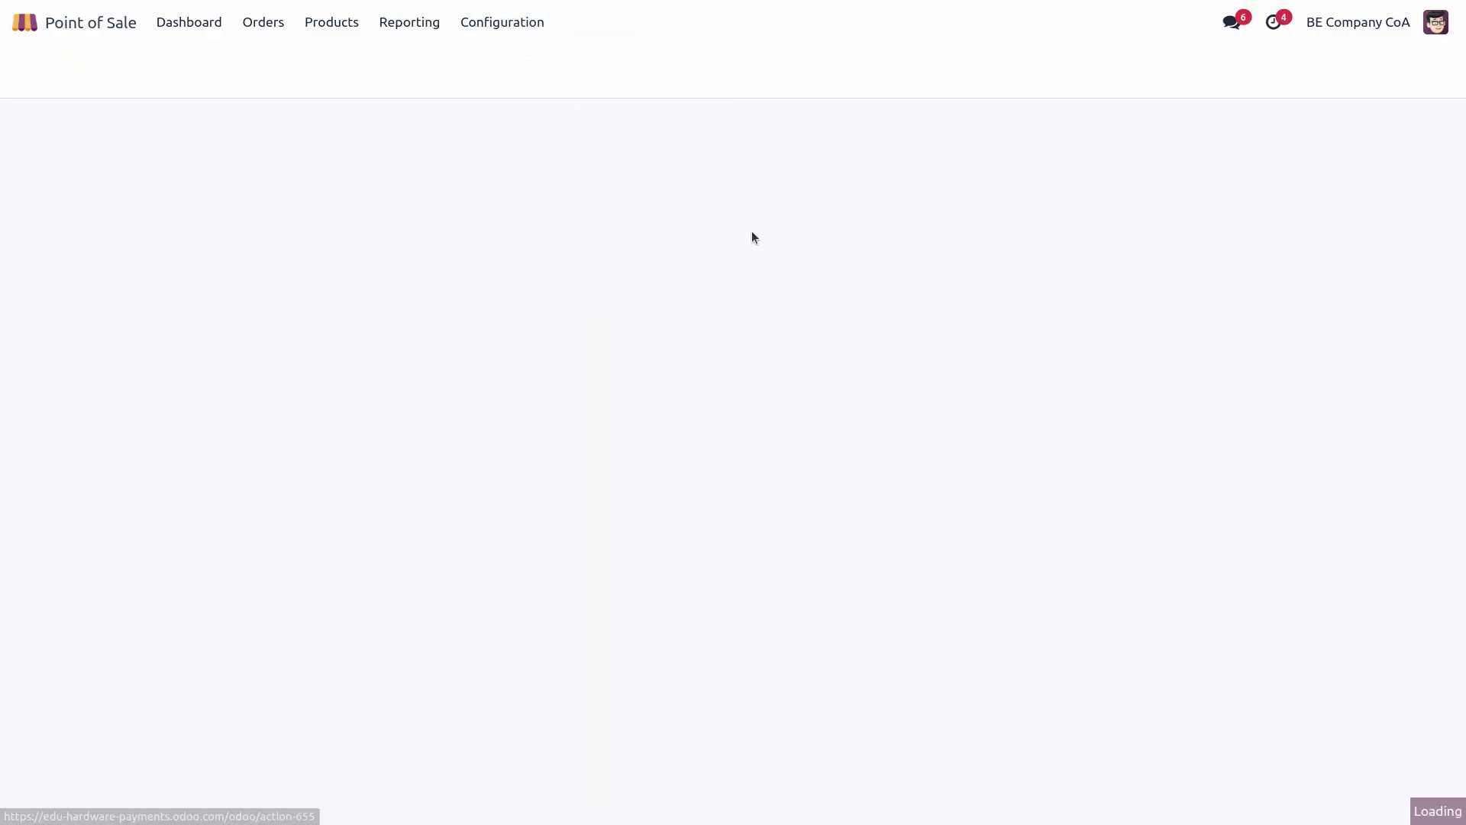
scroll(805, 316, "down", 1)
scroll(806, 317, "down", 15)
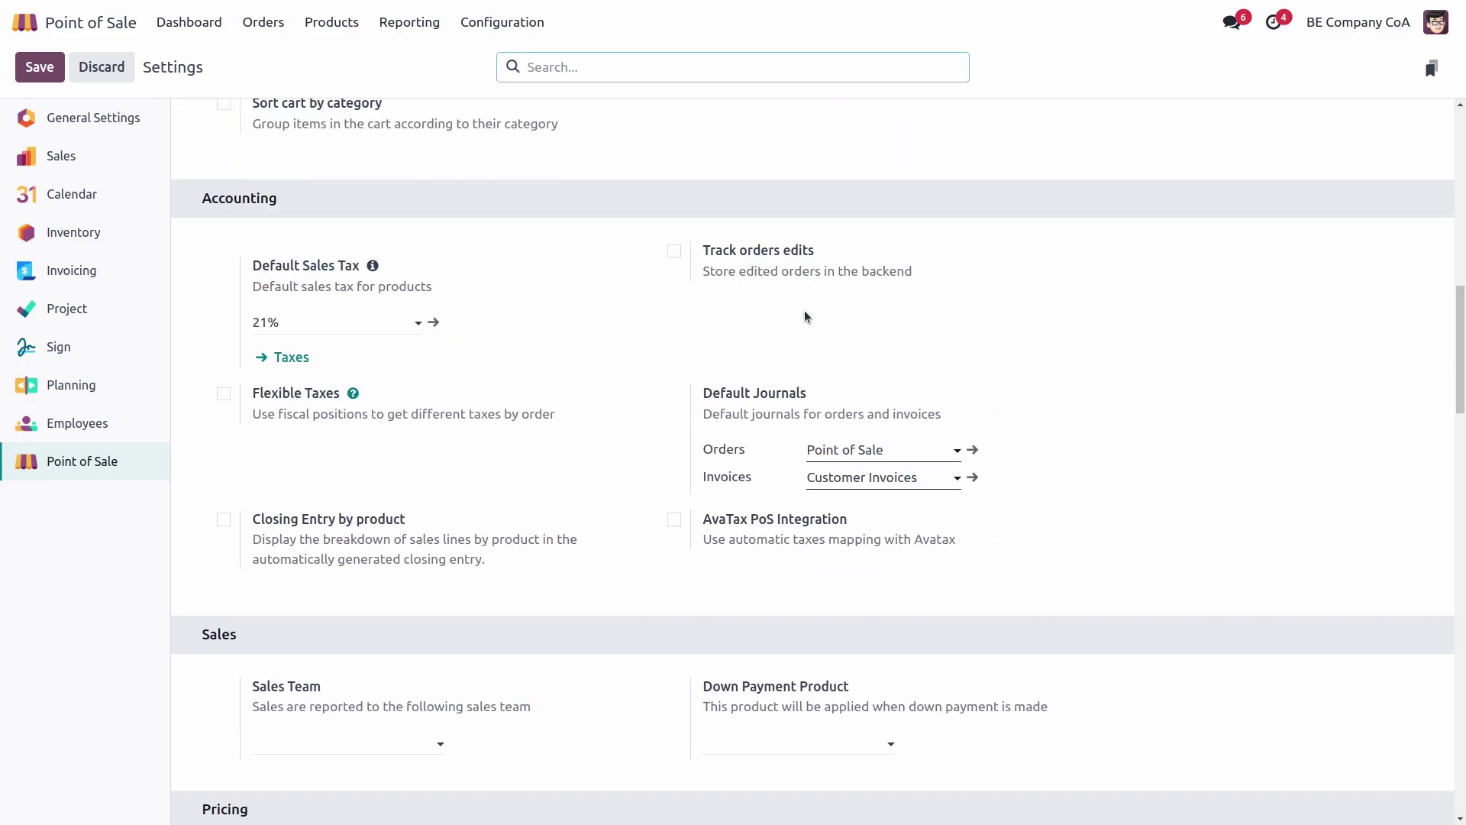
scroll(805, 316, "down", 12)
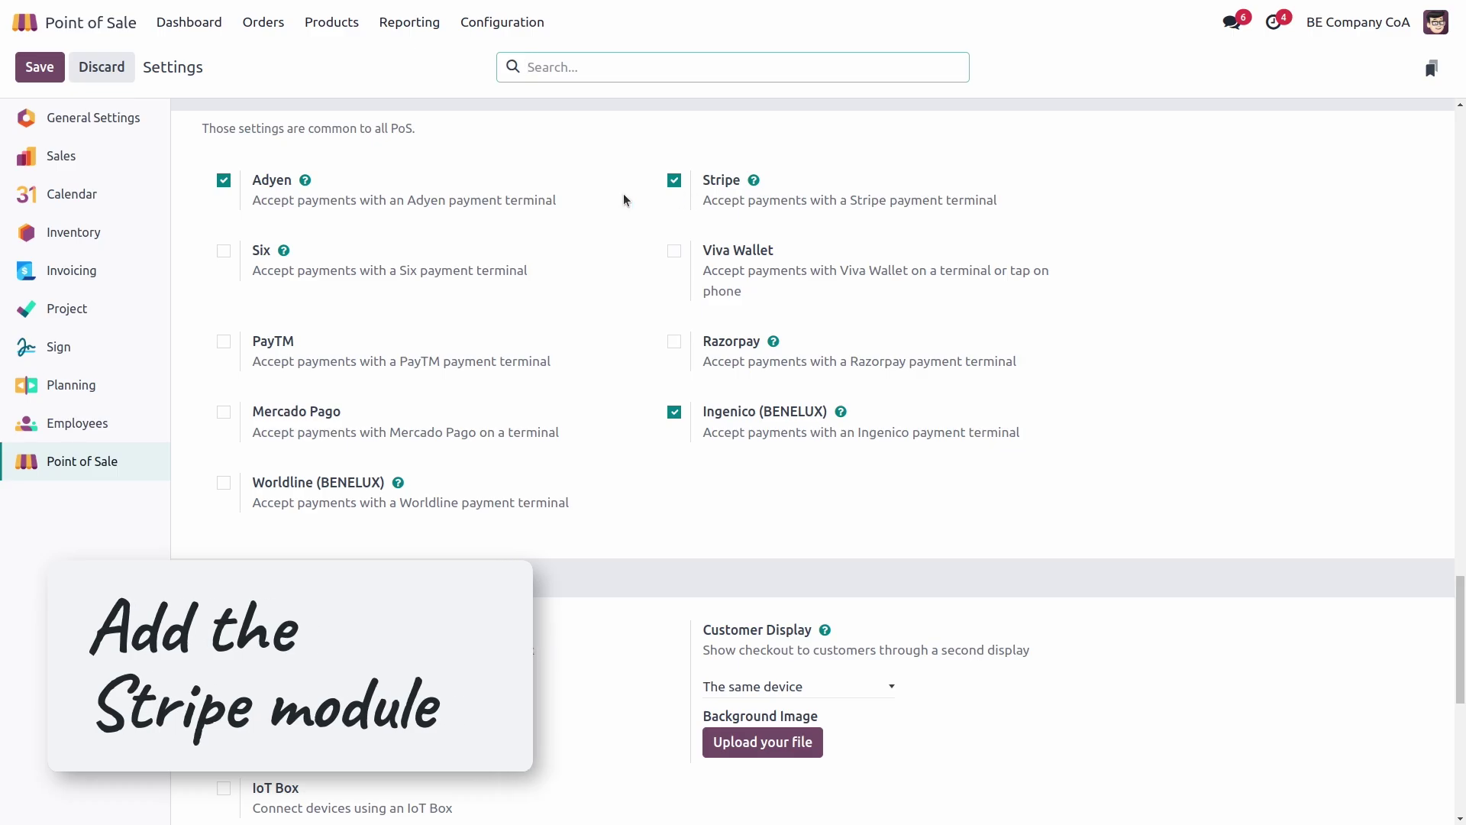
left_click(24, 22)
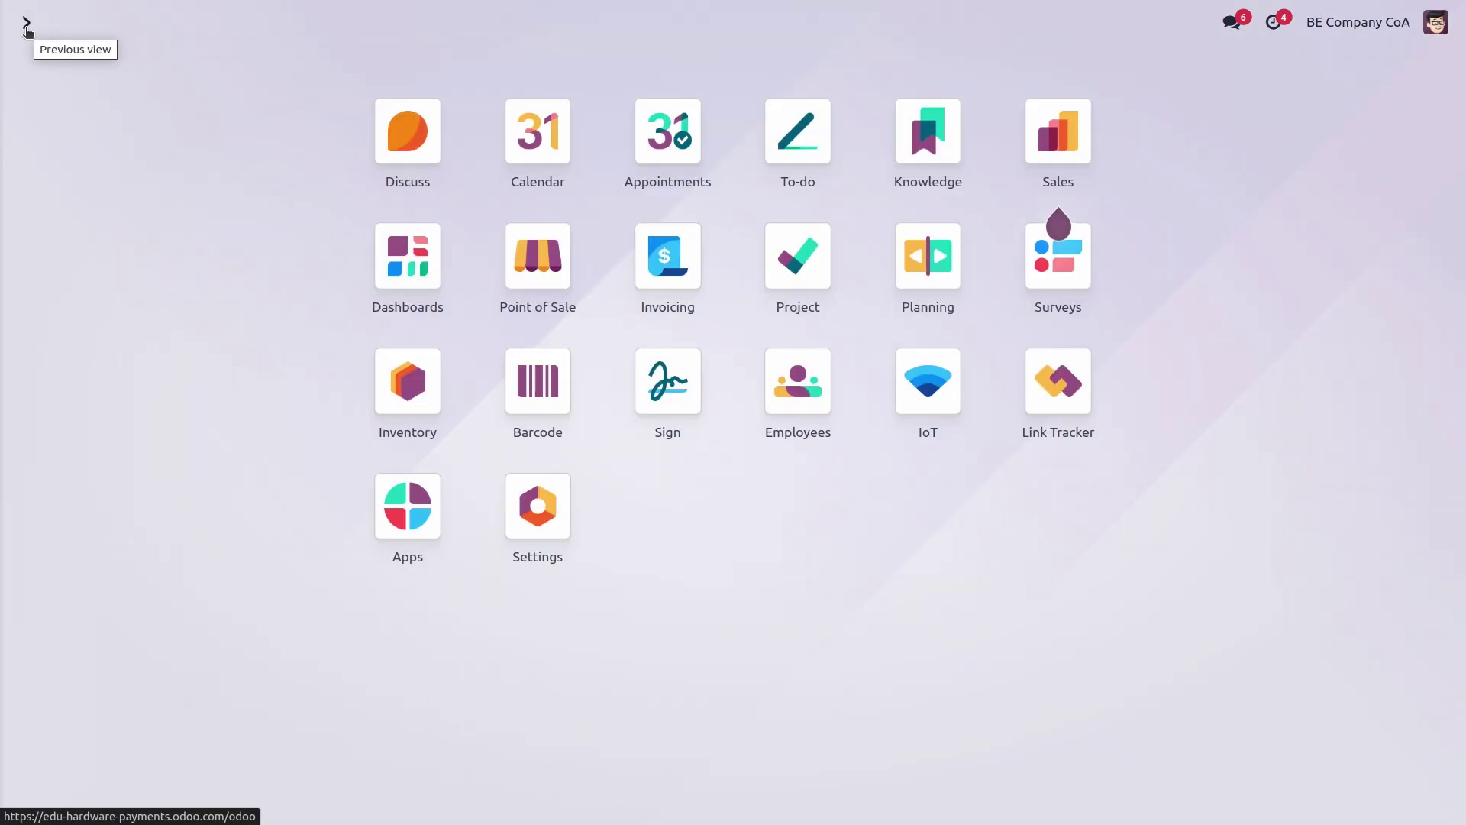
Step: Open the Odoo location from Stripe's Terminal overview, dismissing the Create location form
key("ctrl+Tab")
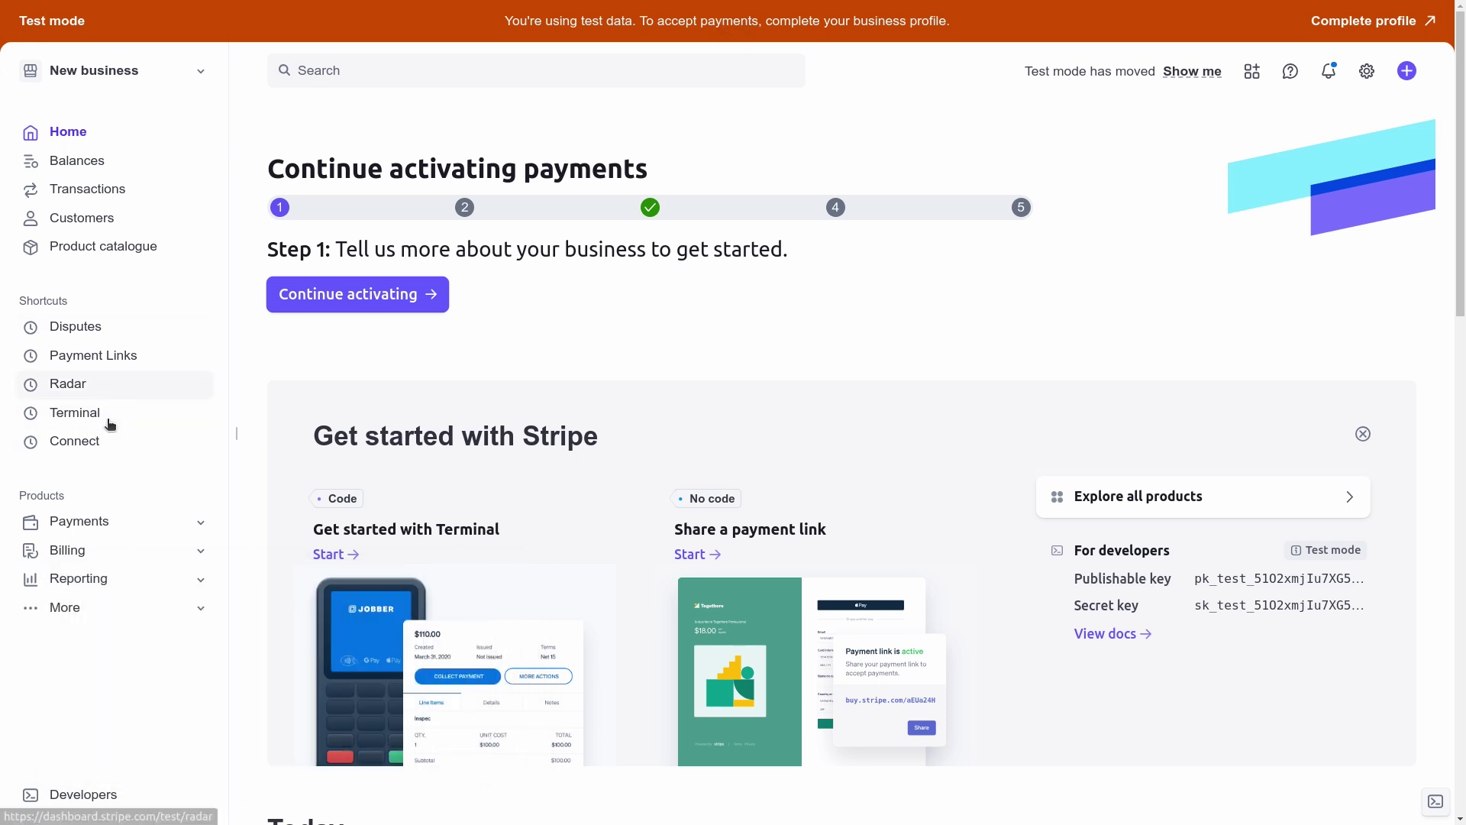
left_click(106, 429)
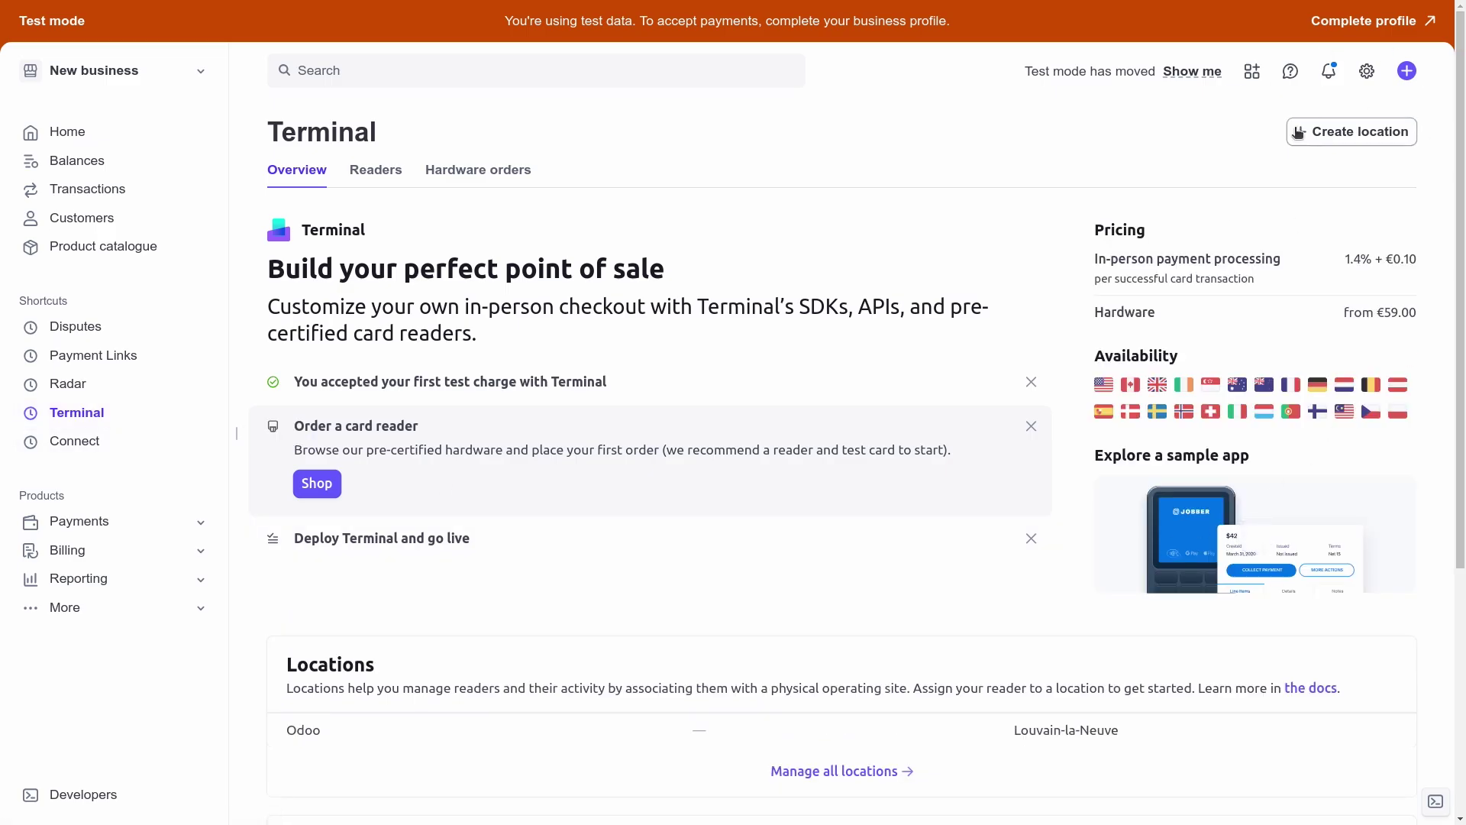
left_click(1319, 126)
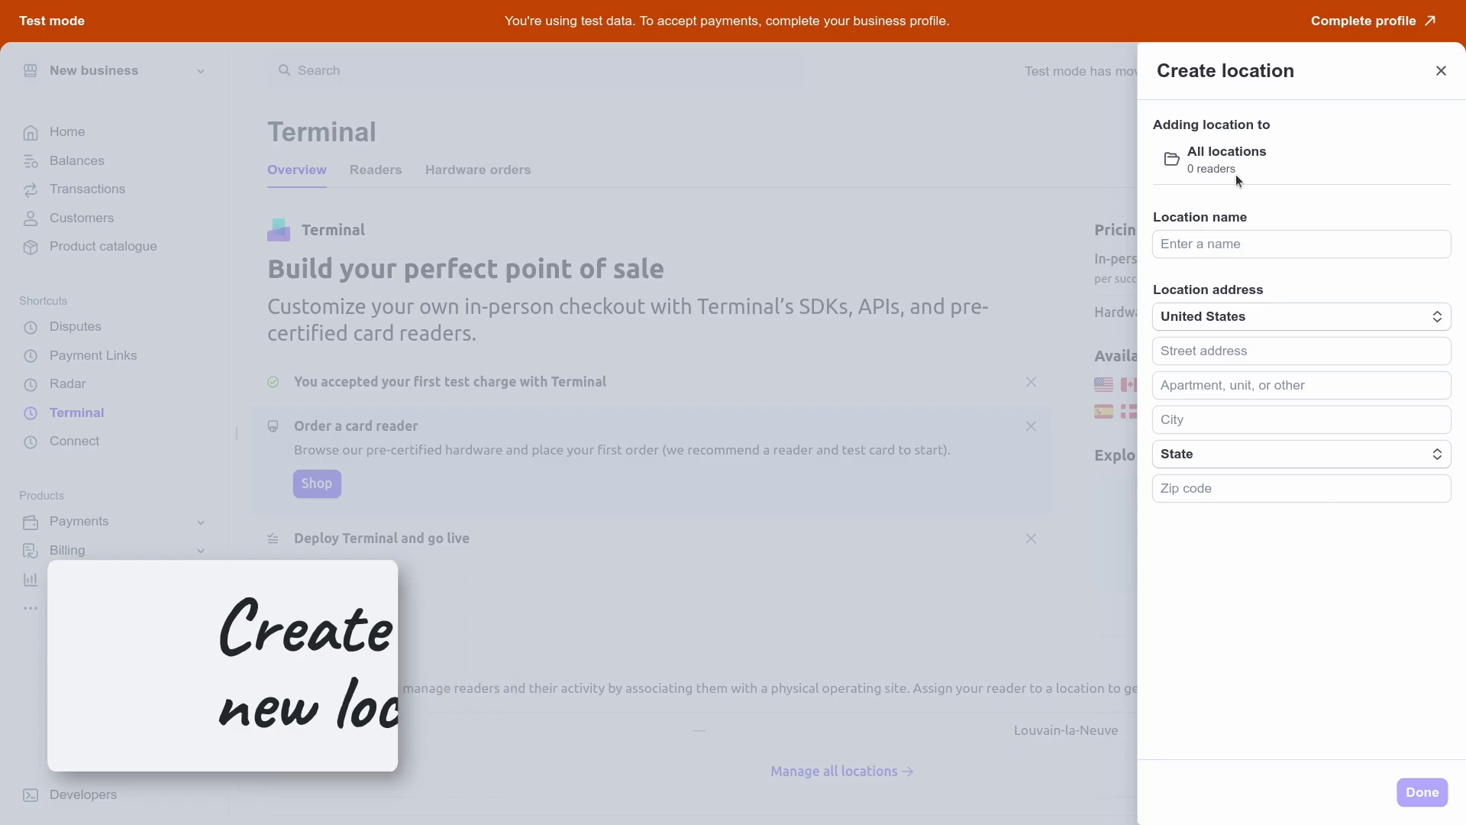
left_click(1443, 71)
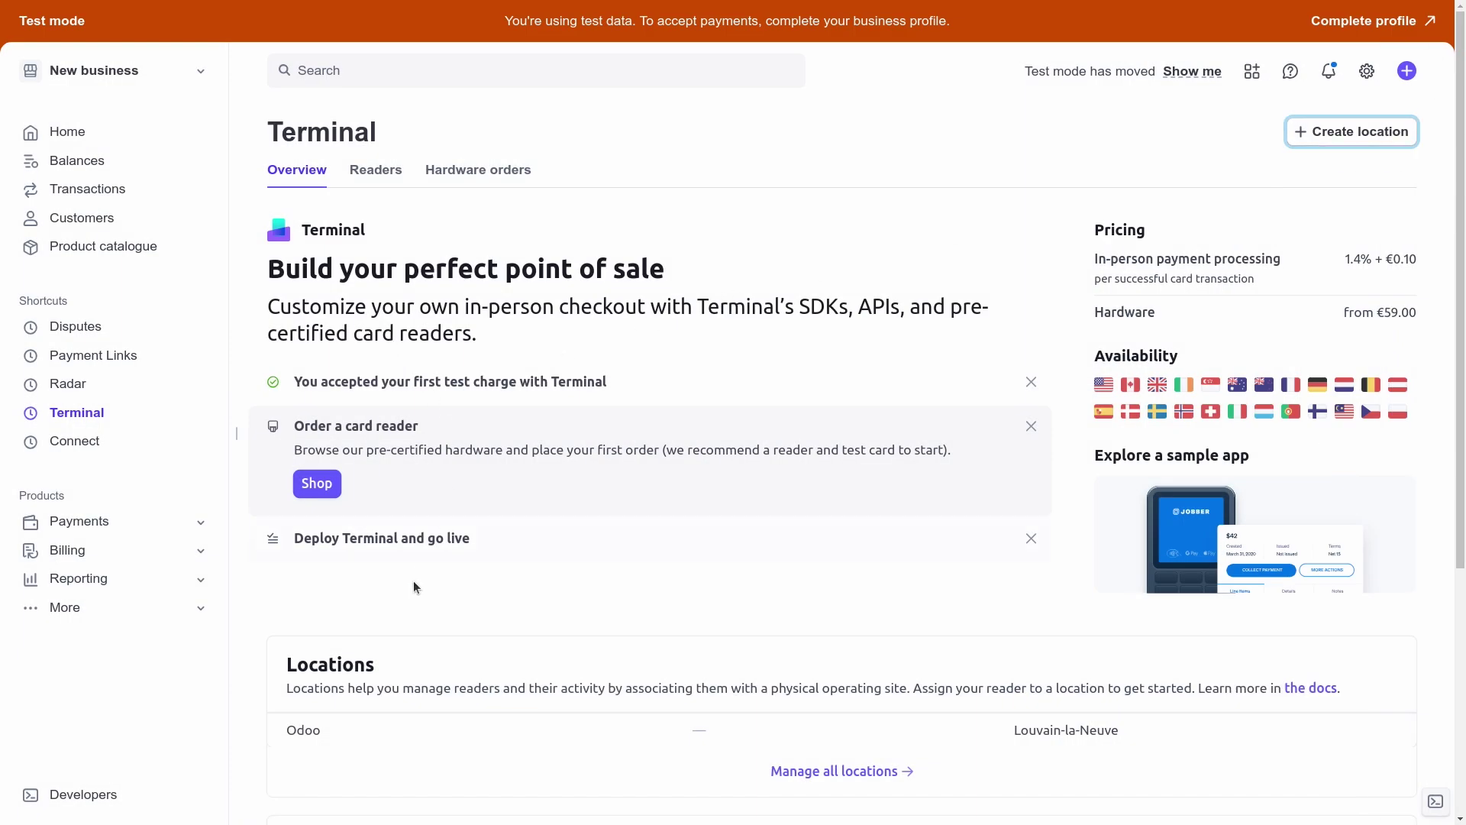
left_click(387, 745)
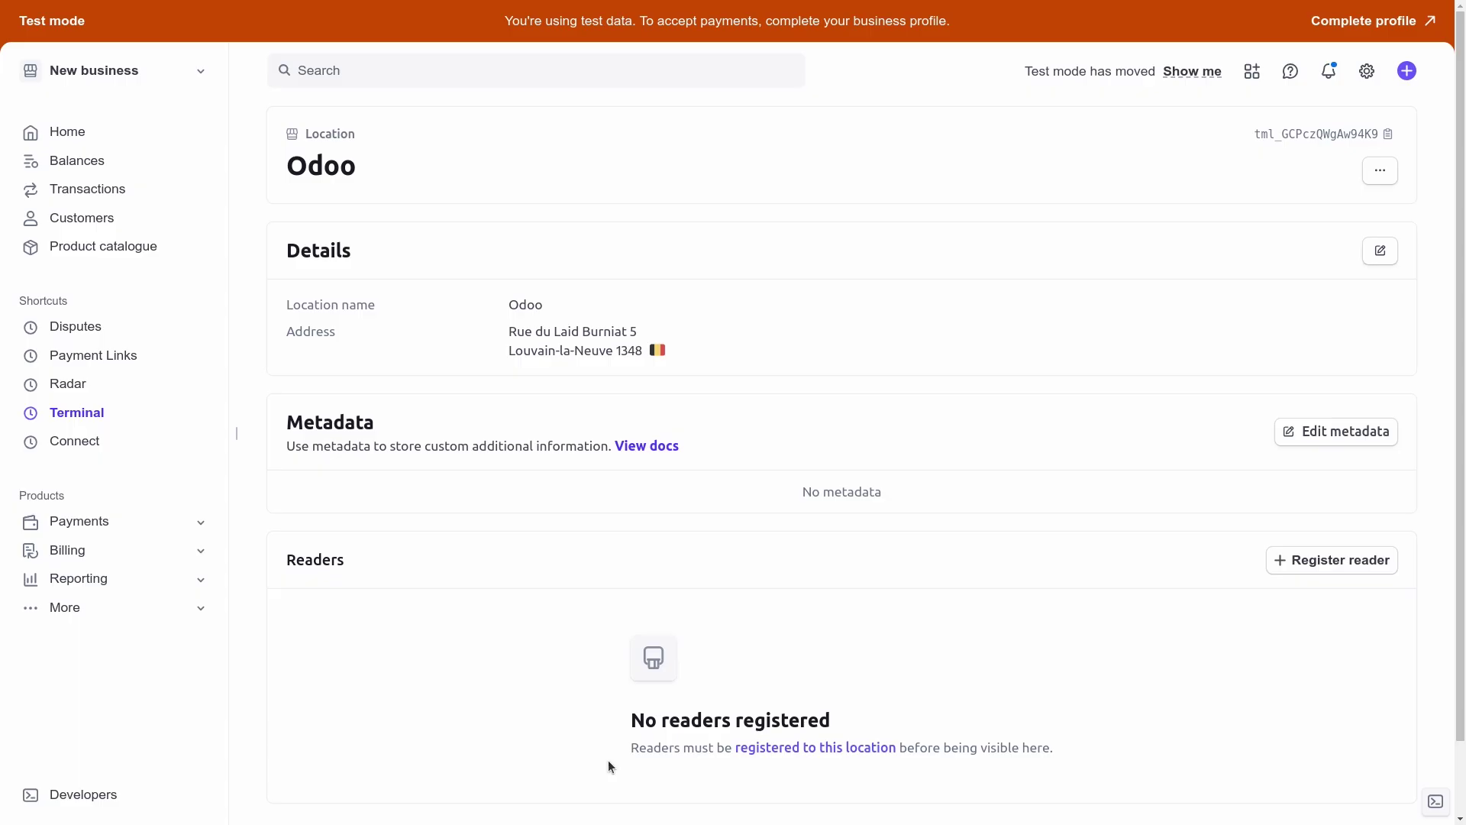
Step: Register the upgraded-quick-grant reader to the Odoo location using its registration code
left_click(1333, 562)
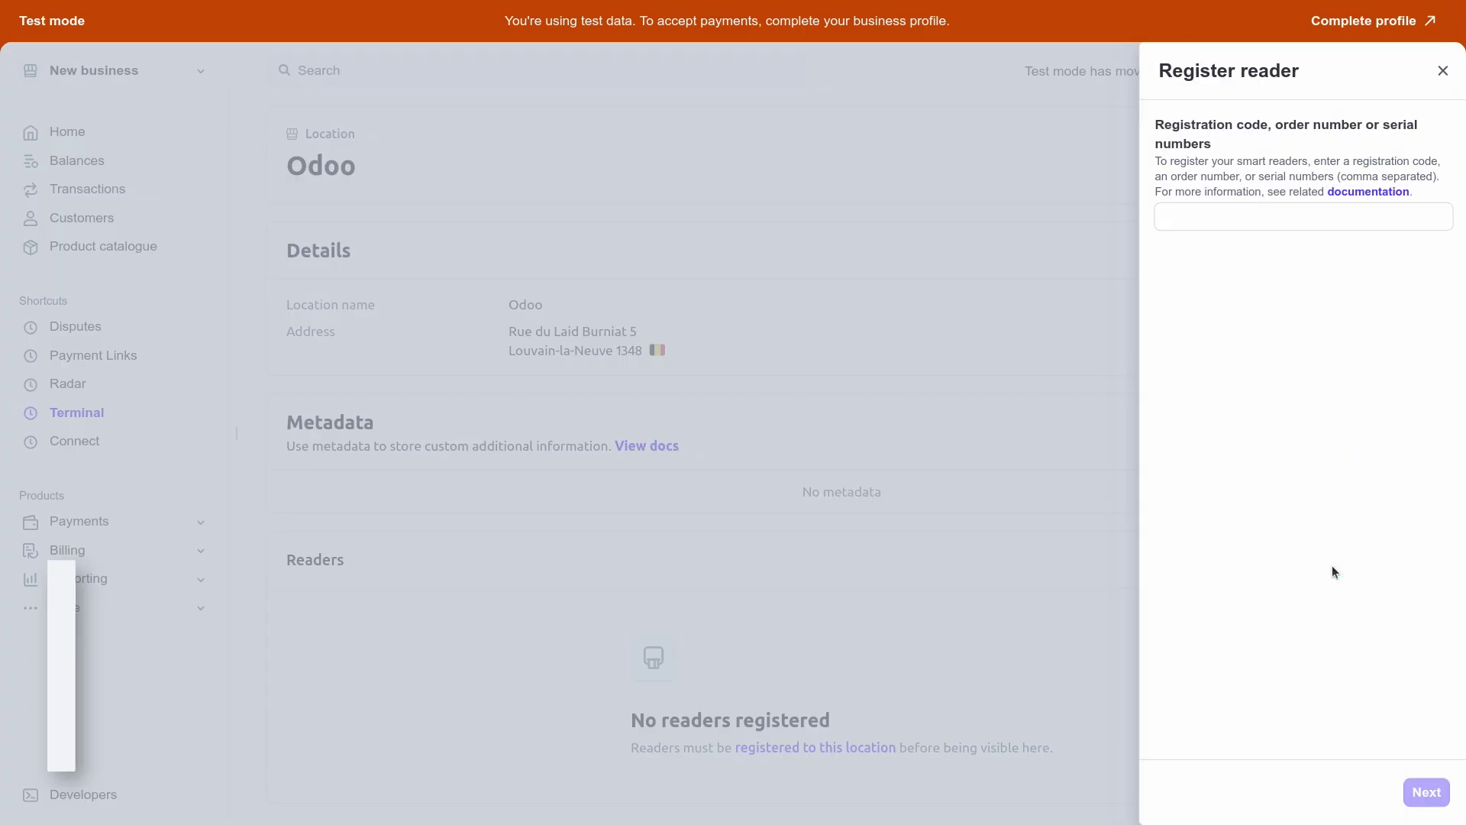
left_click(1249, 210)
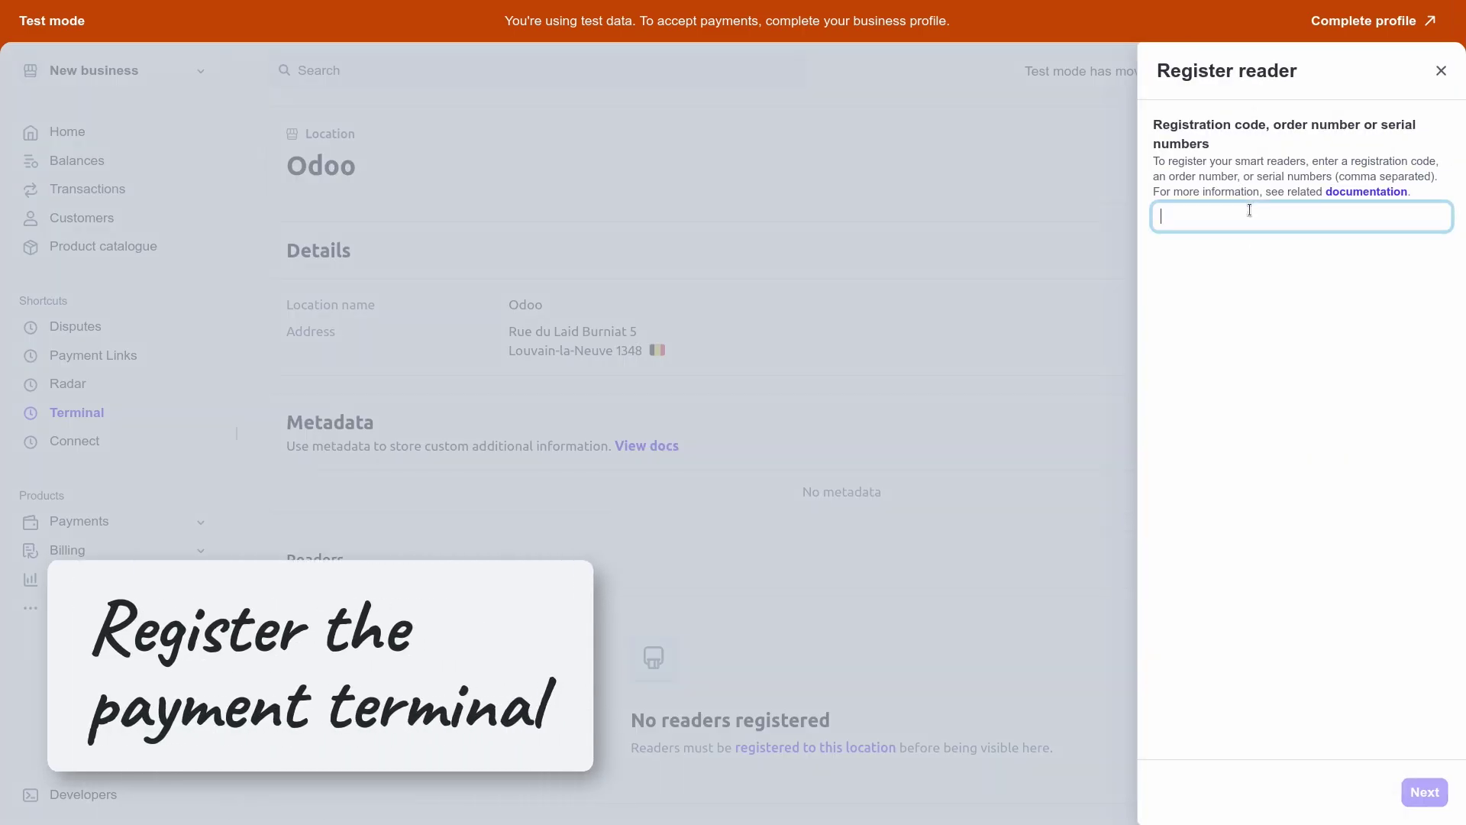
type("upgraded-quick-grant")
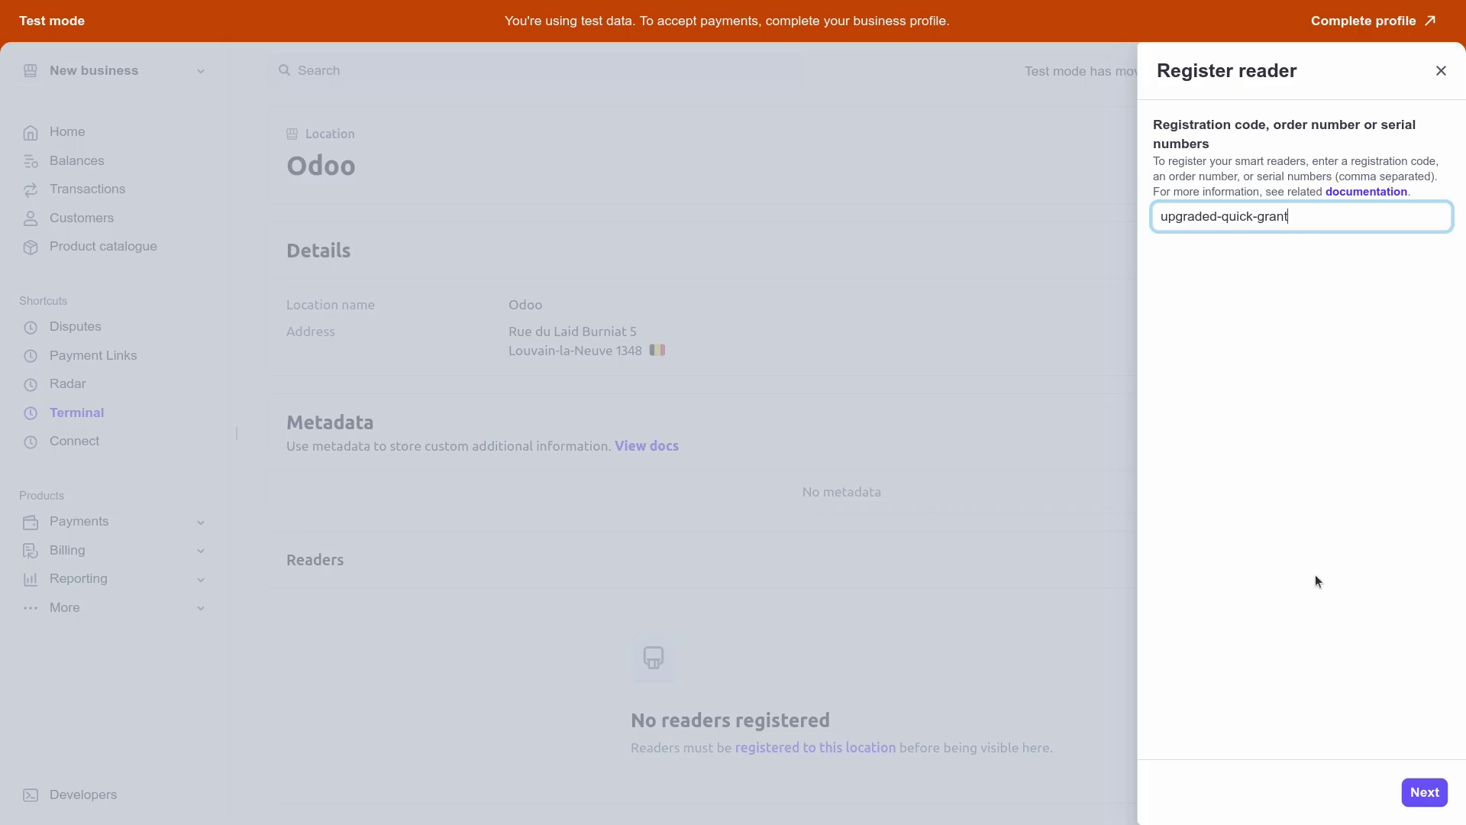
left_click(1417, 787)
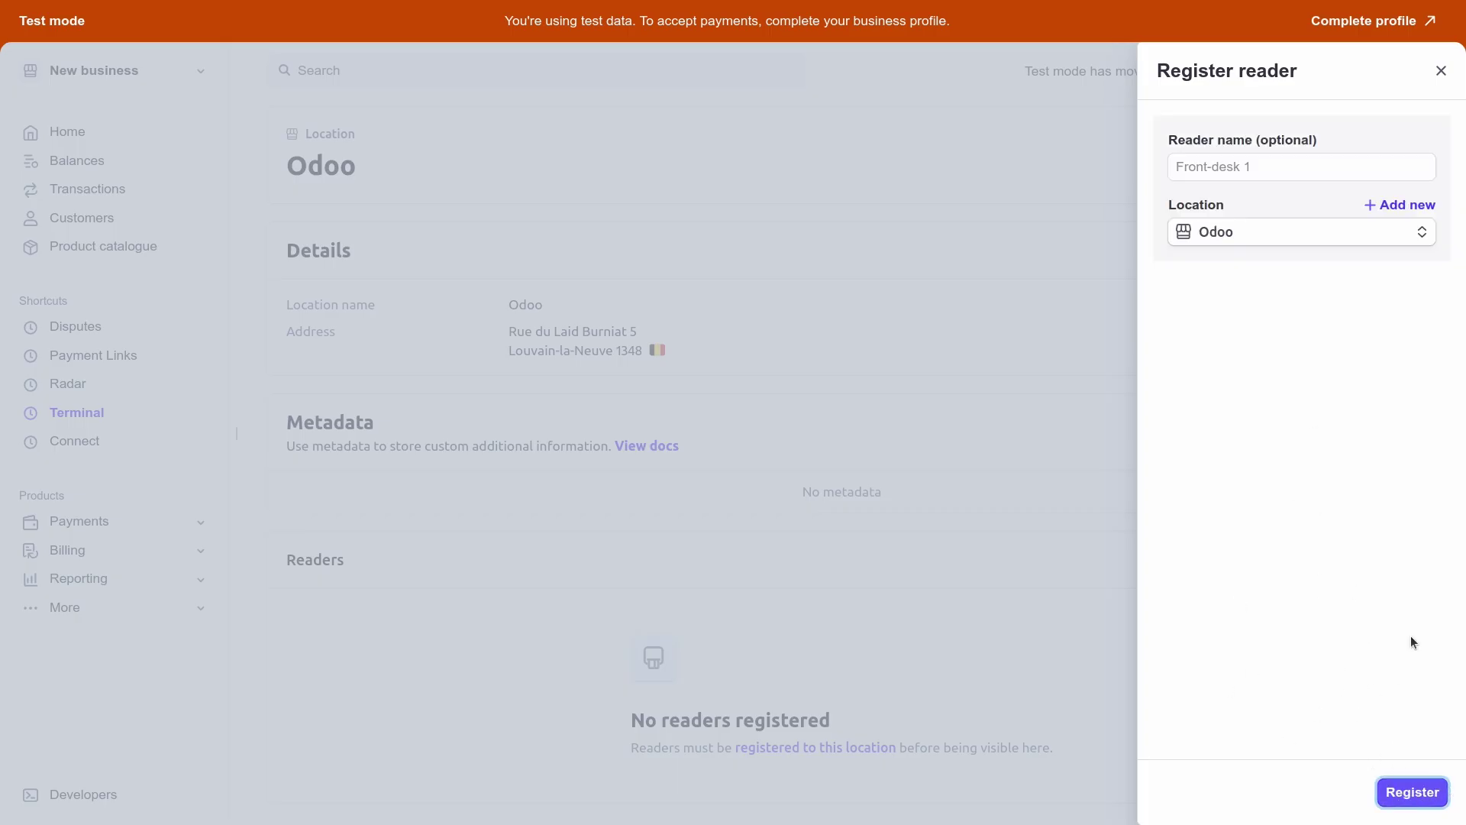
left_click(1413, 792)
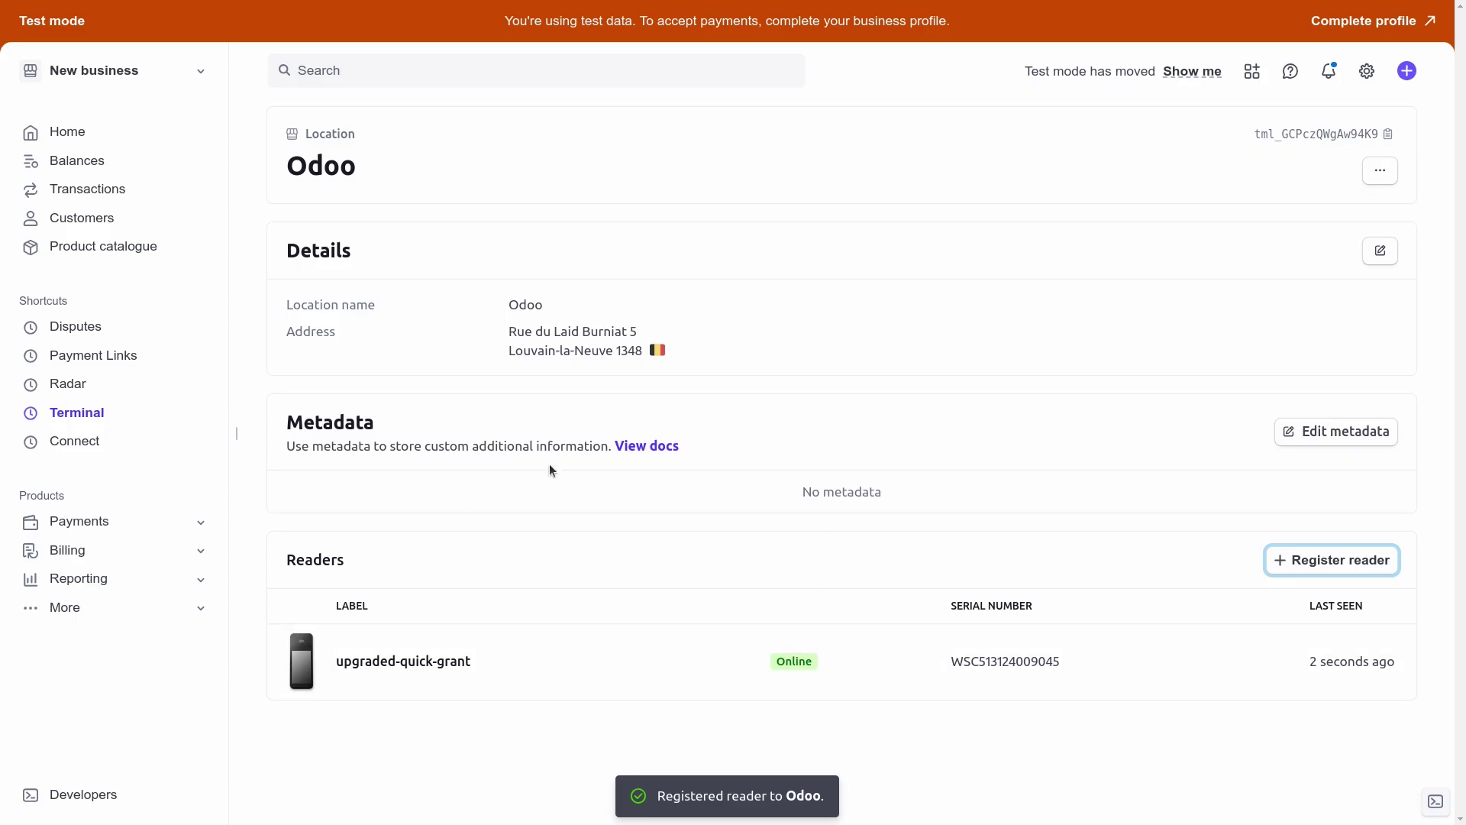
Step: Copy the upgraded-quick-grant reader's serial number and return to Odoo
left_click(886, 671)
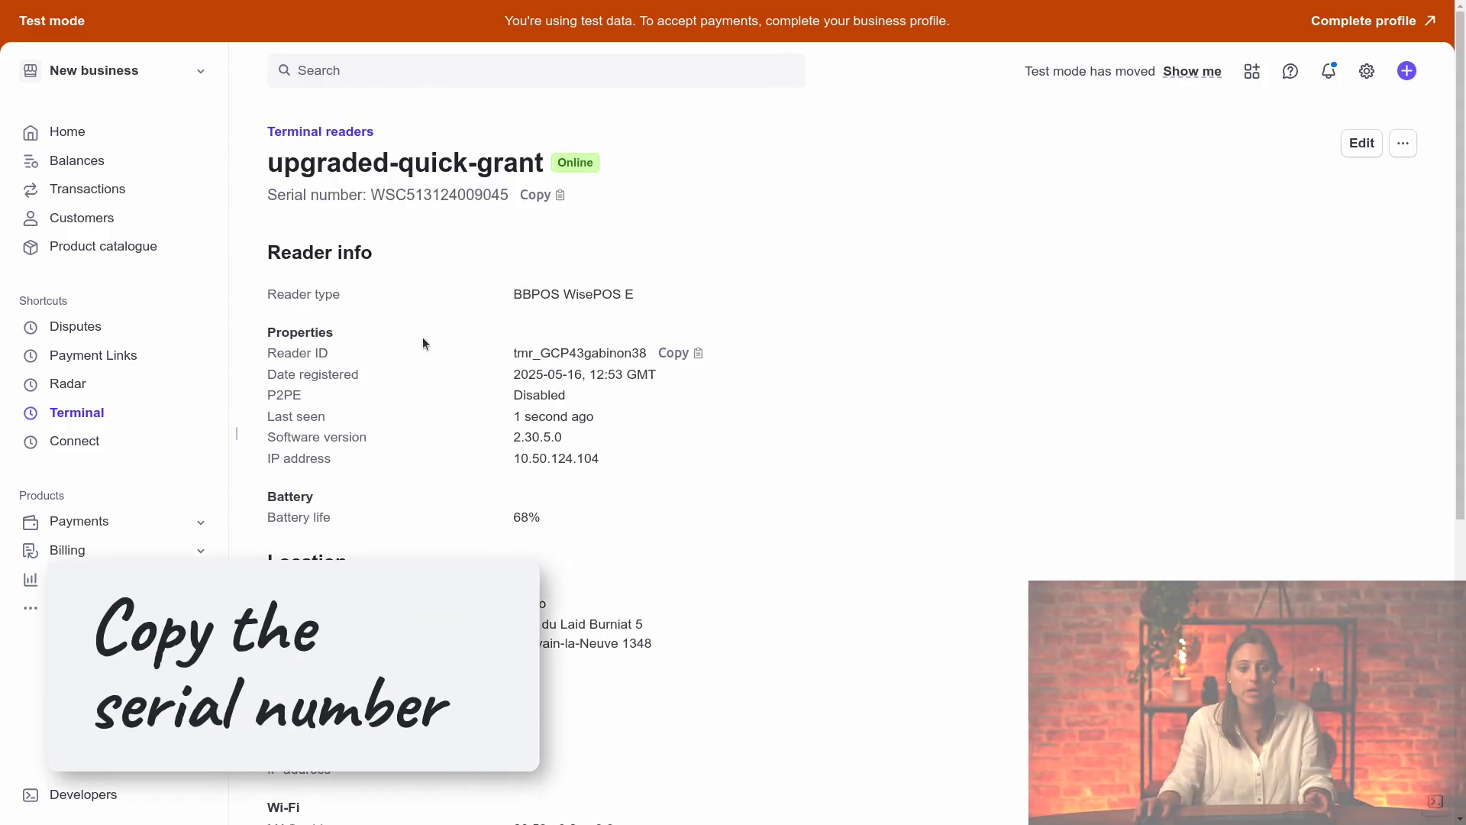
left_click(539, 195)
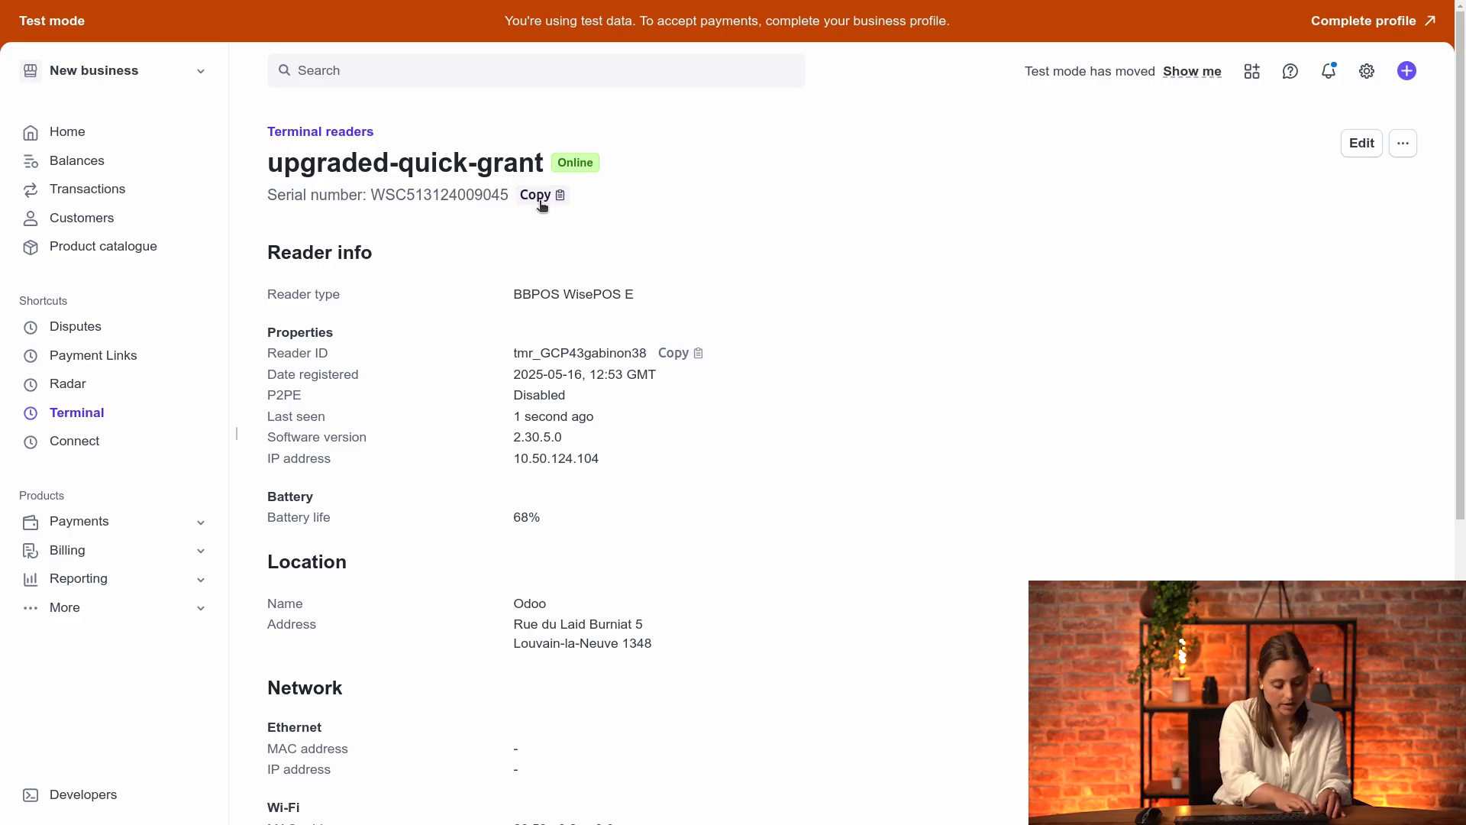
key("alt+Tab")
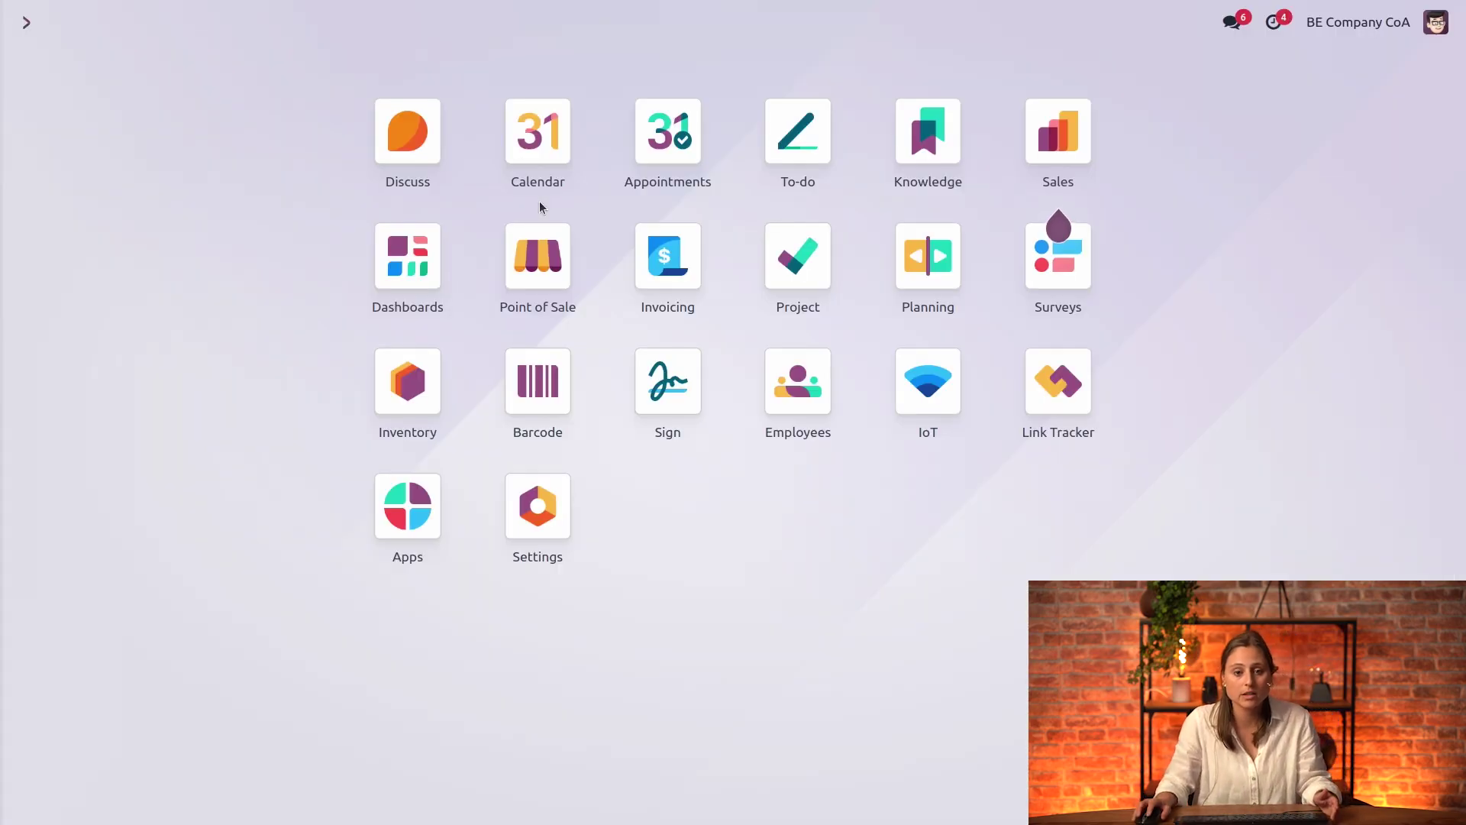
Step: Open the Stripe payment method from Point of Sale's payment methods list
left_click(540, 231)
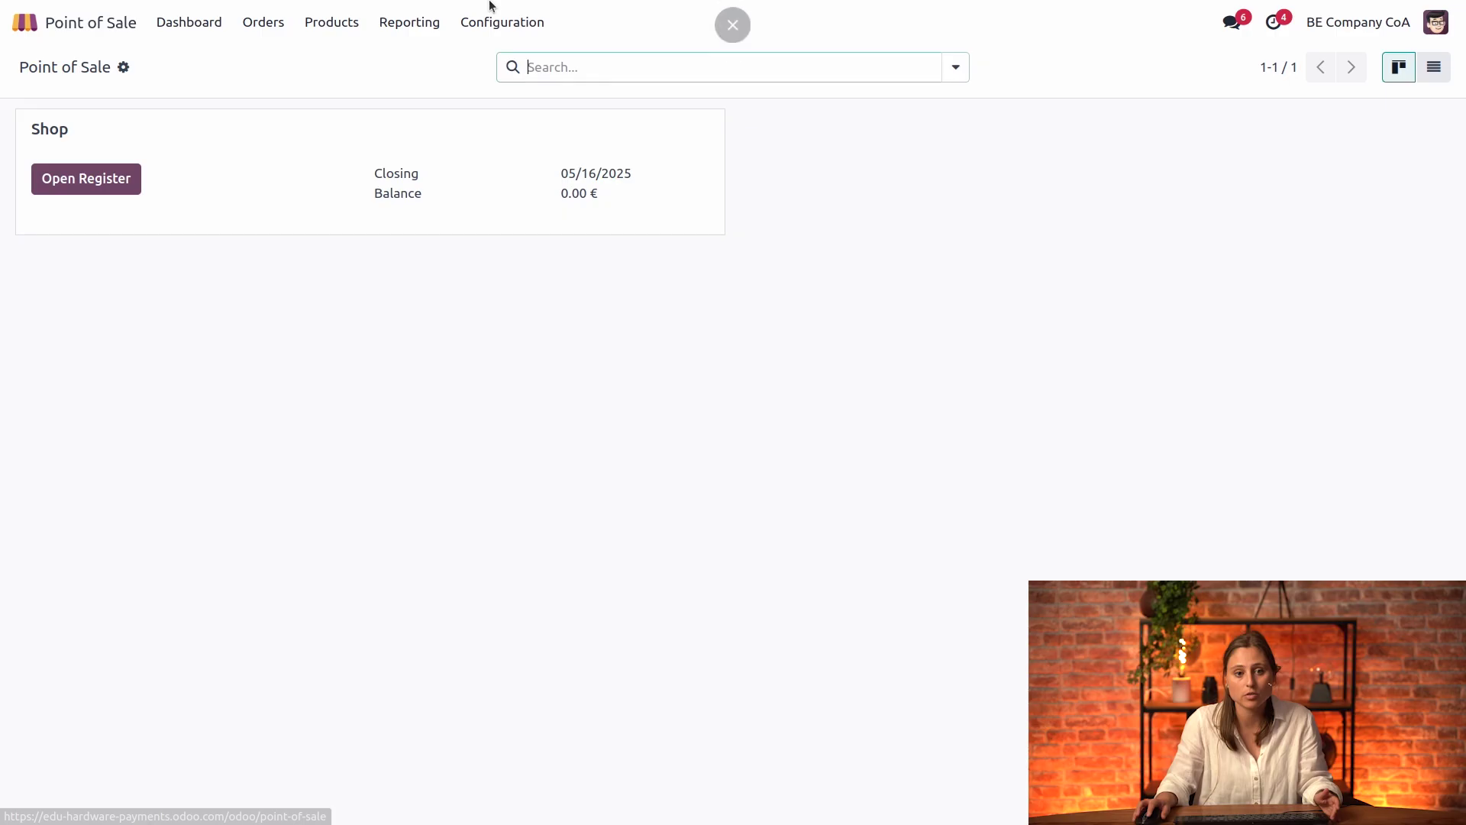
left_click(502, 23)
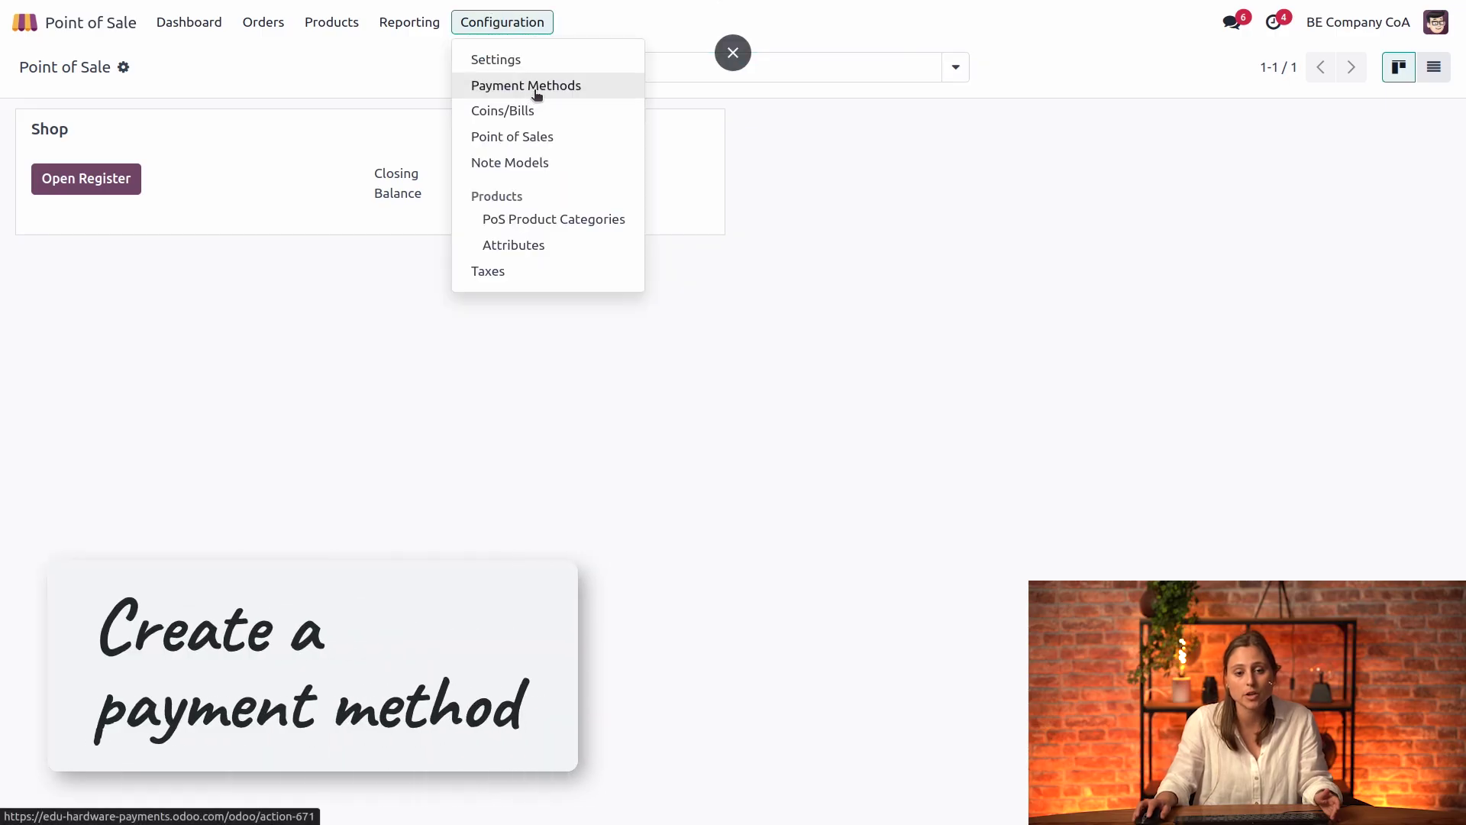
left_click(535, 87)
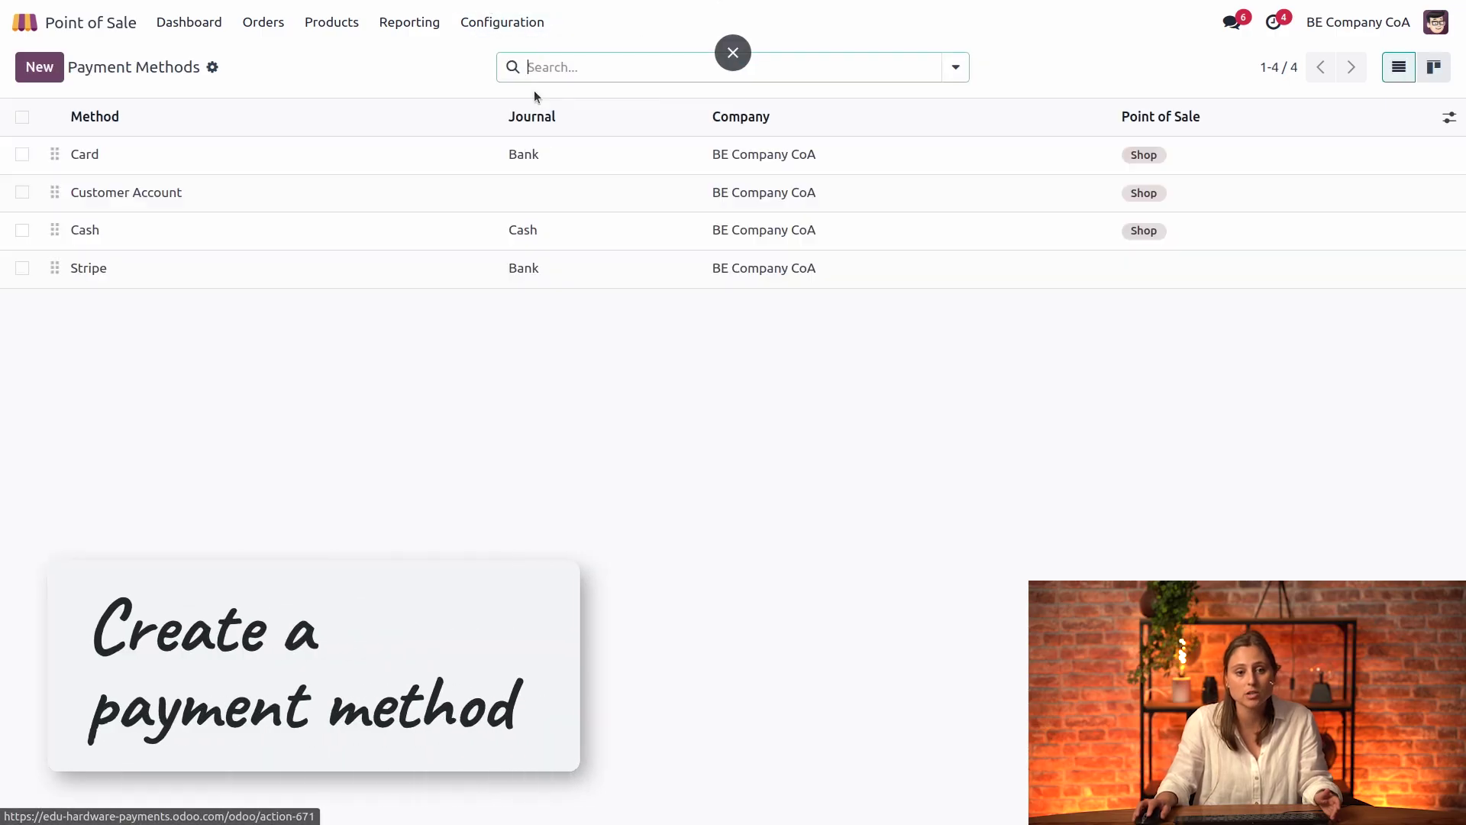
left_click(141, 268)
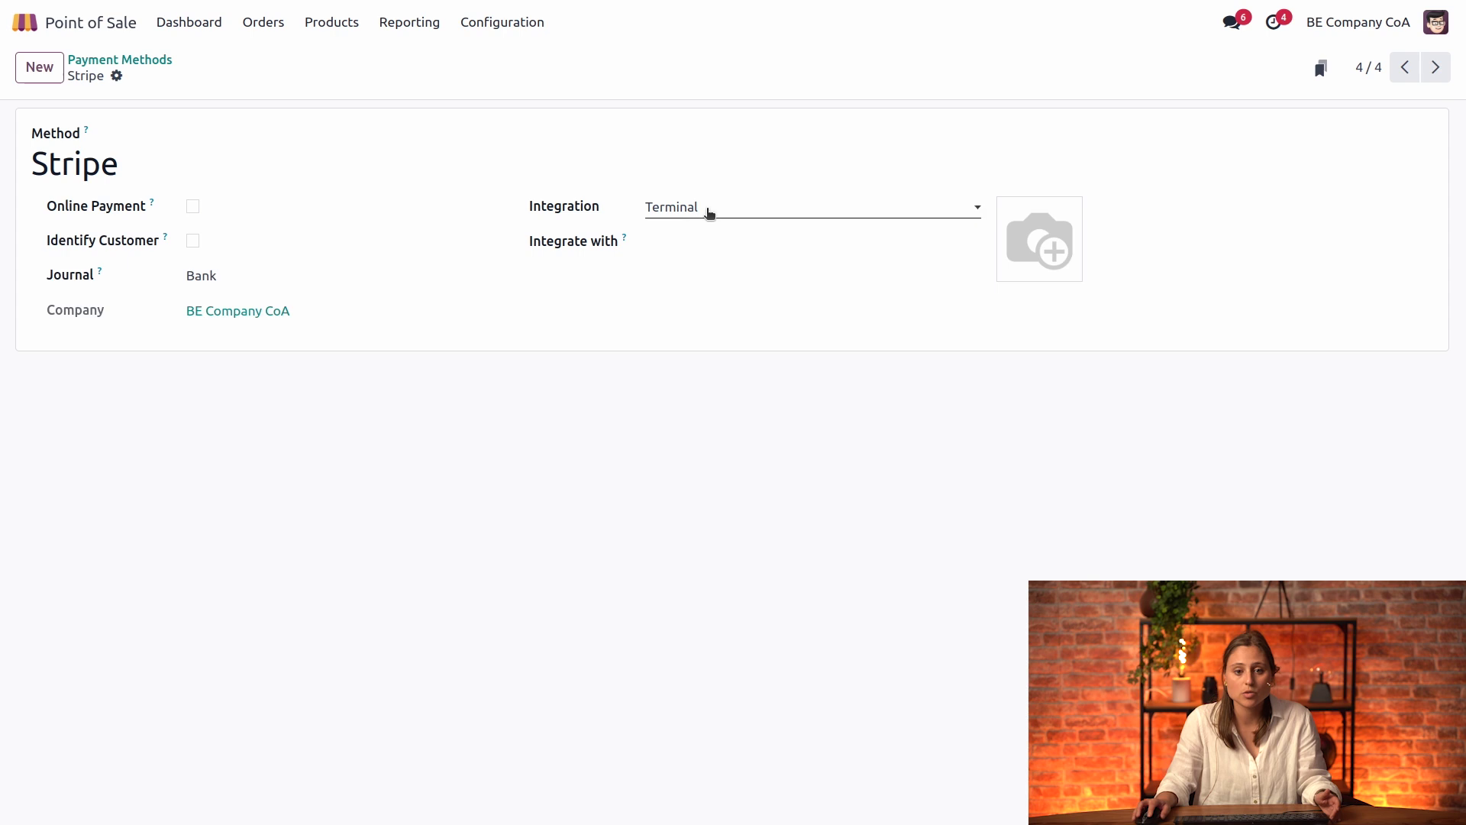
left_click(710, 208)
left_click(714, 255)
left_click(708, 244)
left_click(706, 328)
left_click(732, 276)
key("ctrl+v")
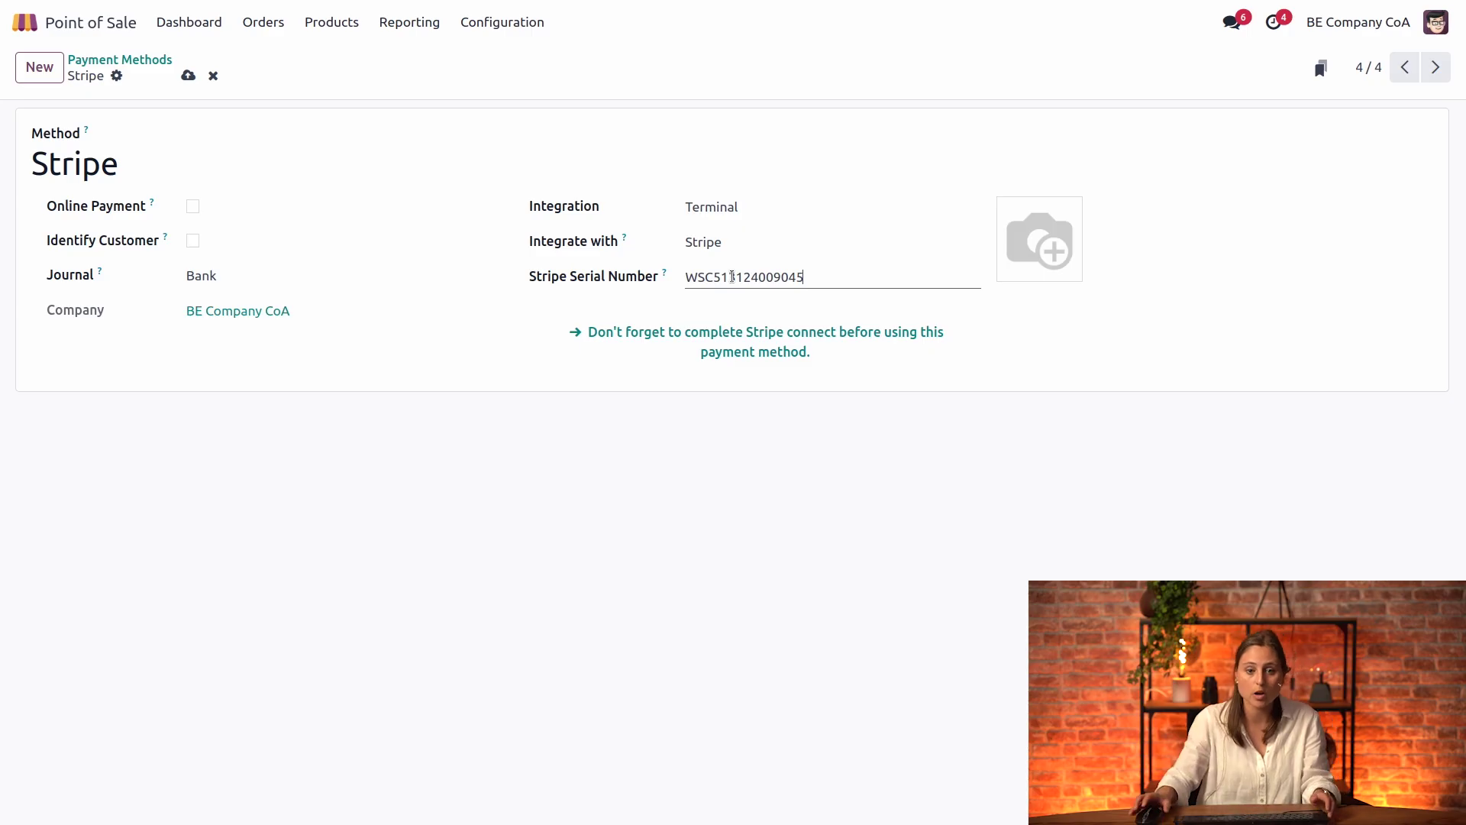
left_click(188, 77)
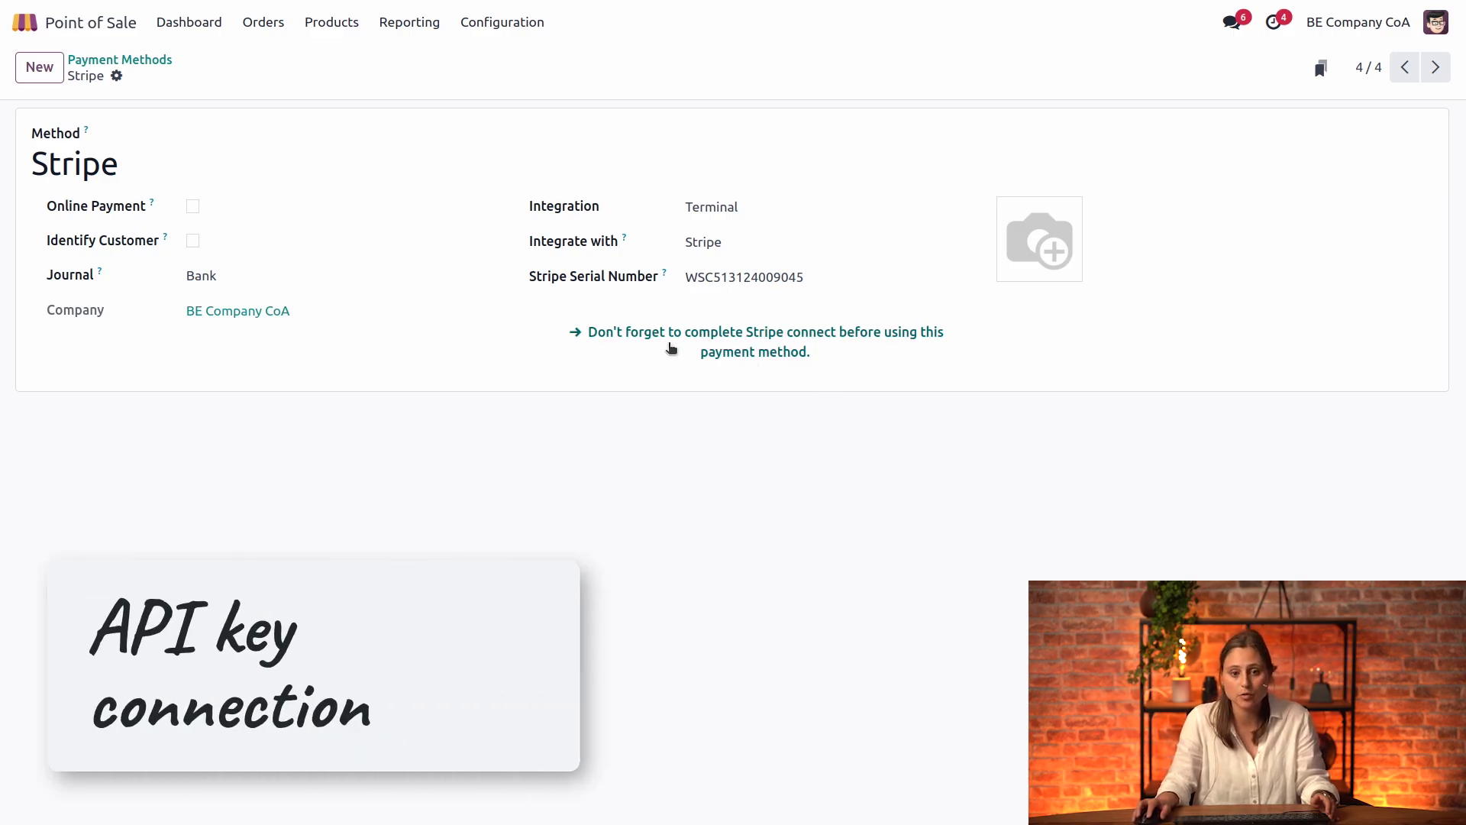
Step: Enable the Stripe payment provider in Test Mode and attempt to save it
left_click(729, 332)
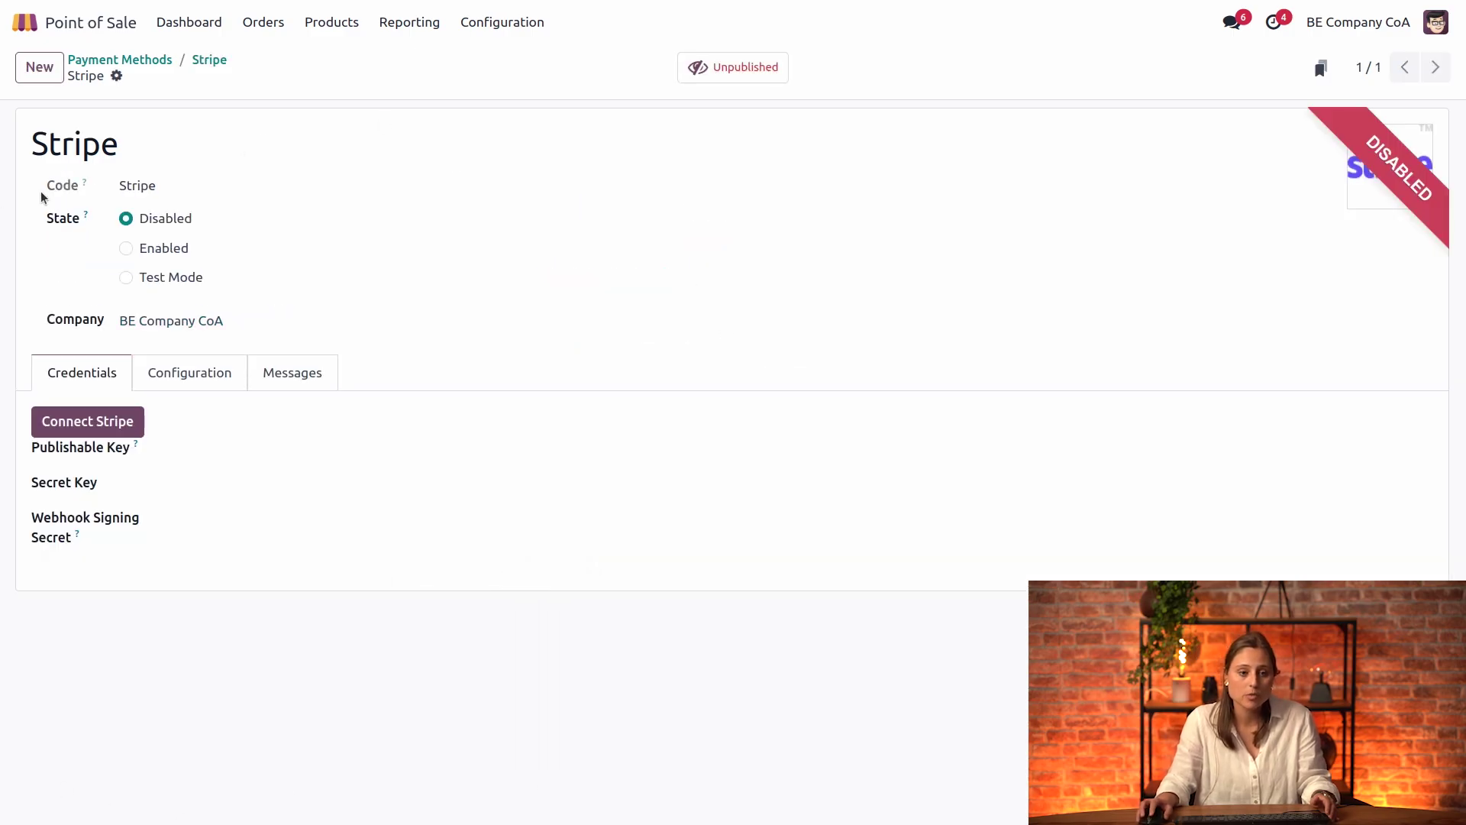
left_click(158, 254)
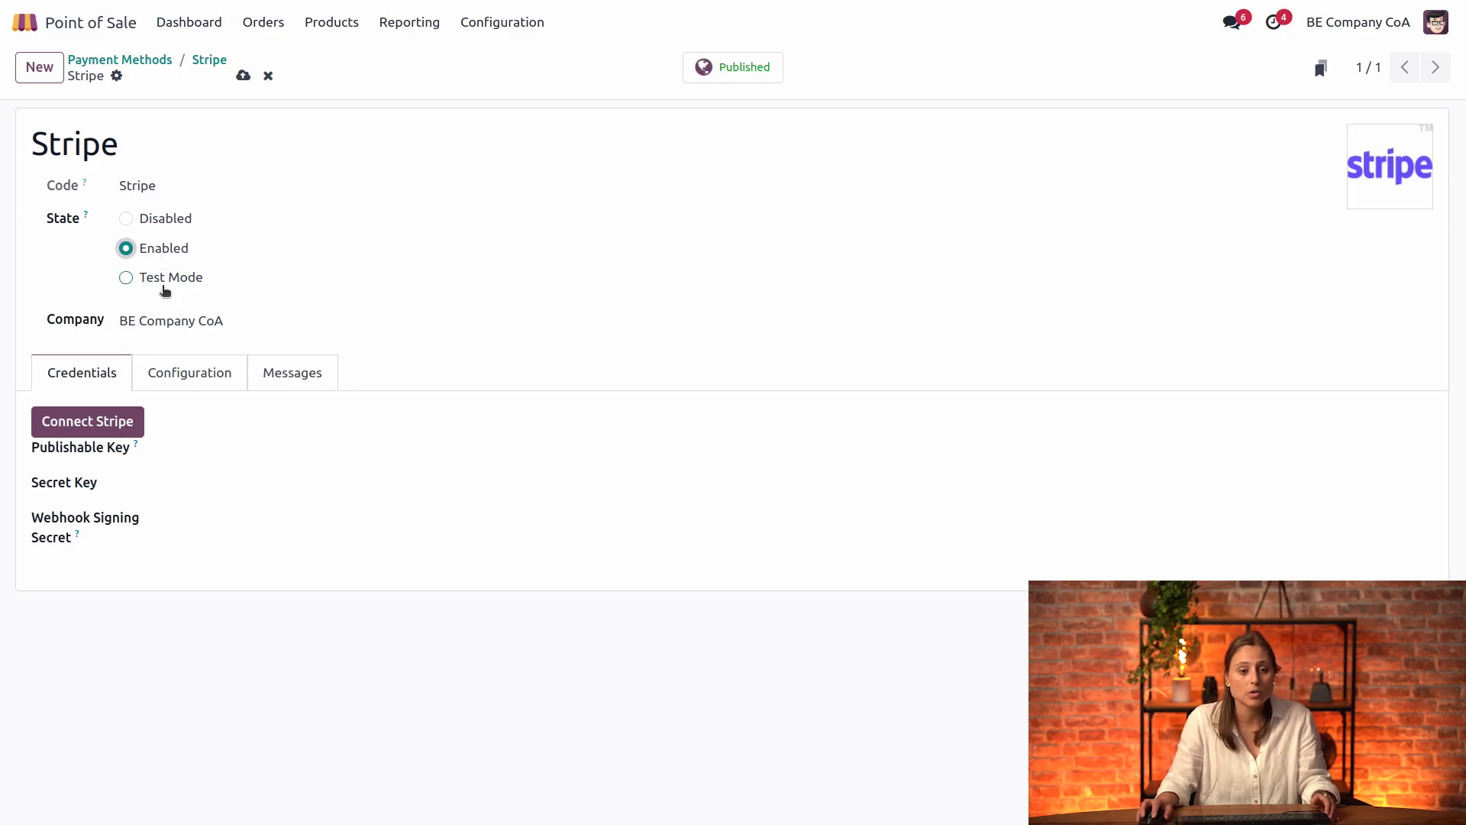
left_click(165, 281)
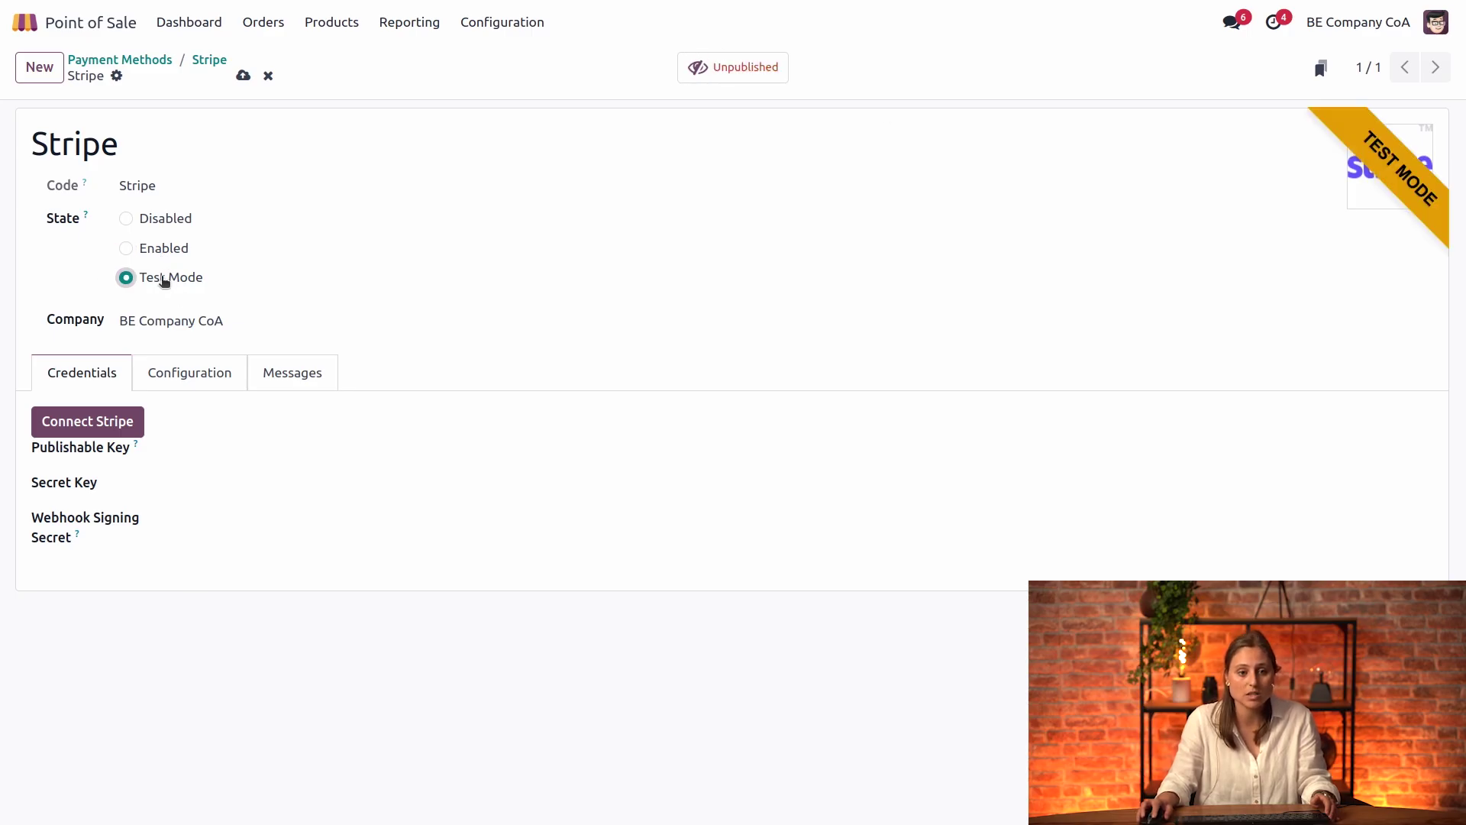
left_click(243, 75)
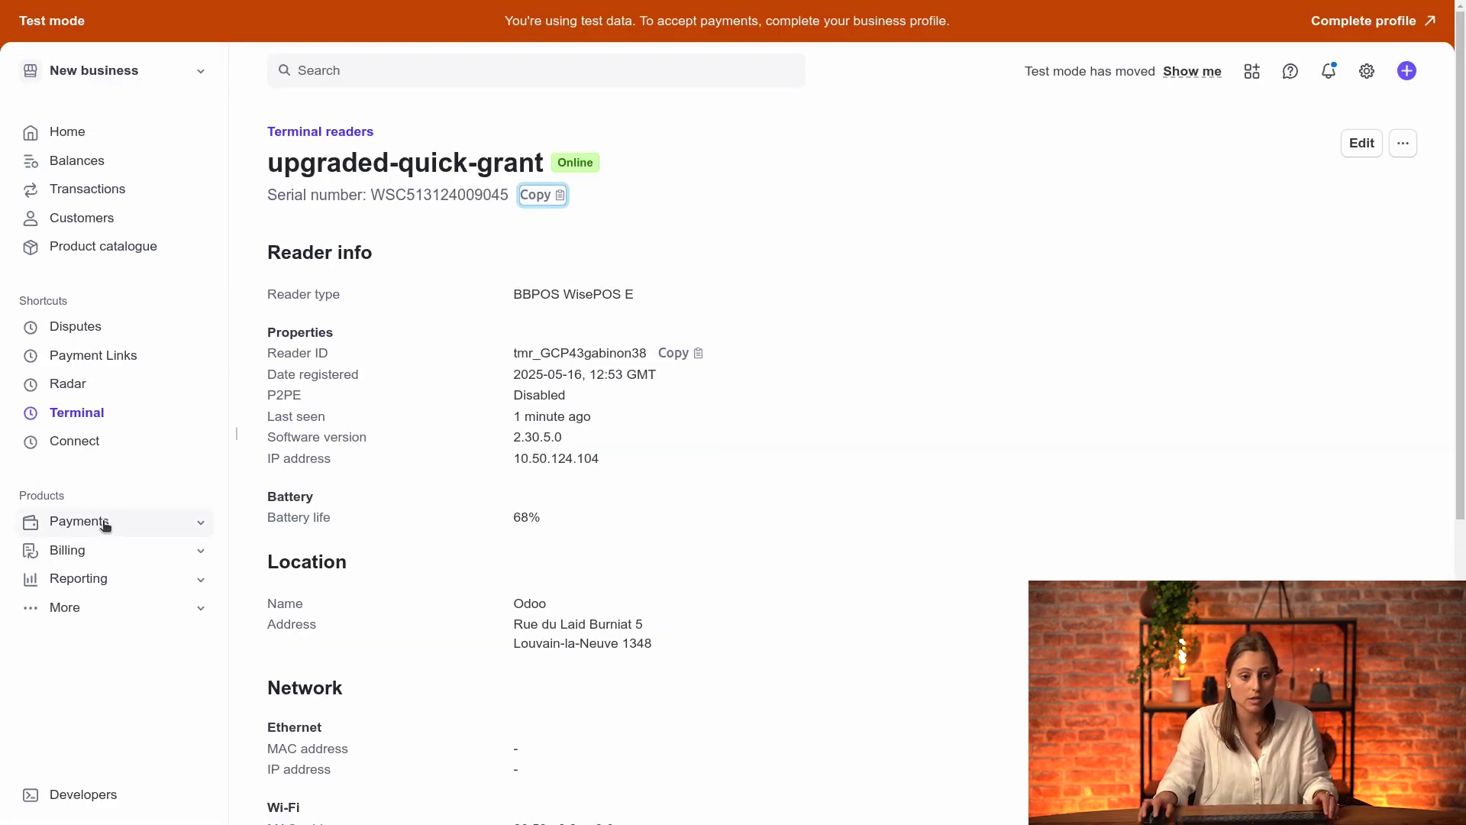
Step: Paste Stripe's test publishable key into Odoo's Publishable Key field
left_click(98, 796)
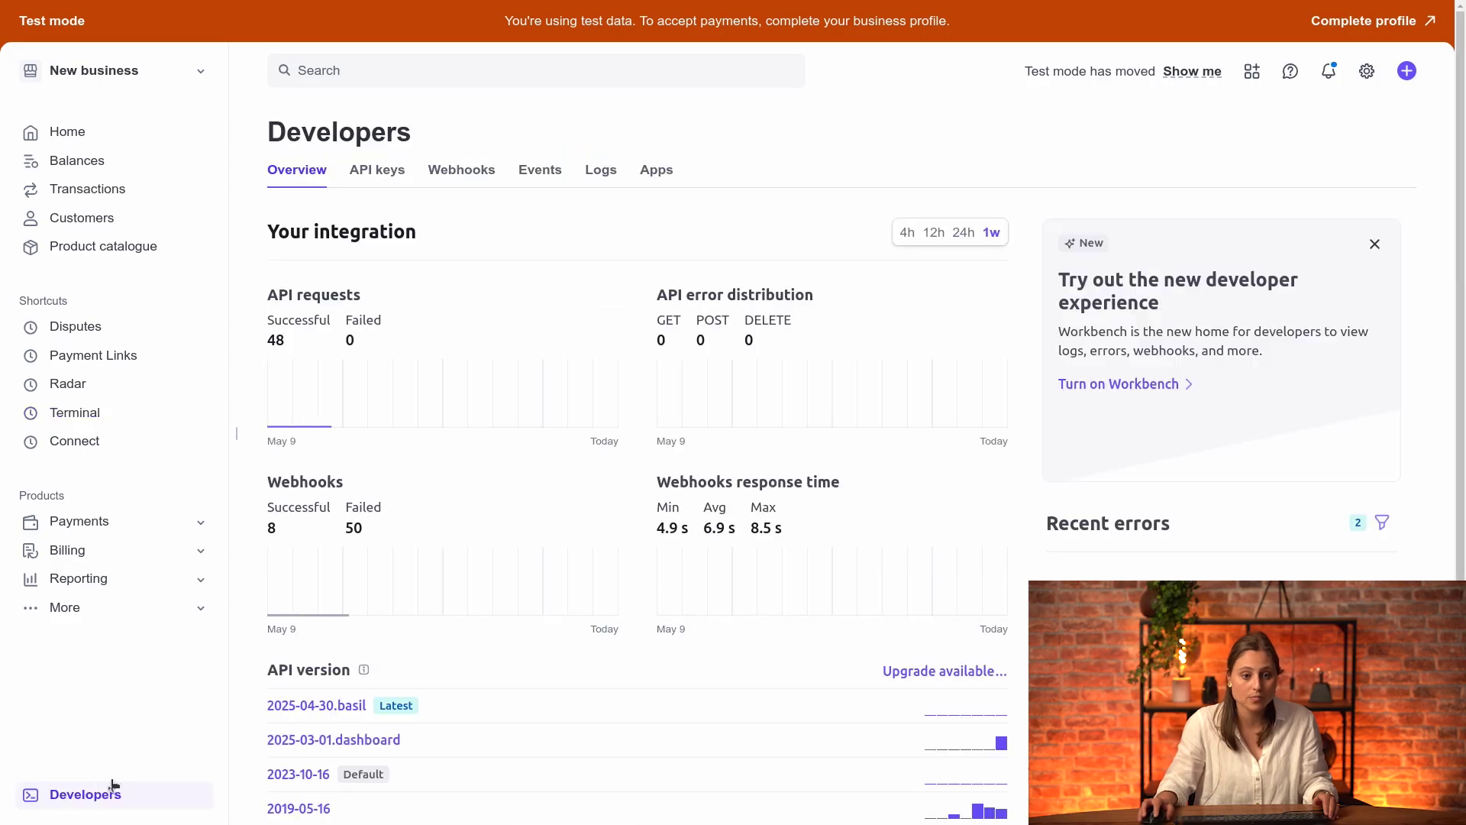
left_click(395, 172)
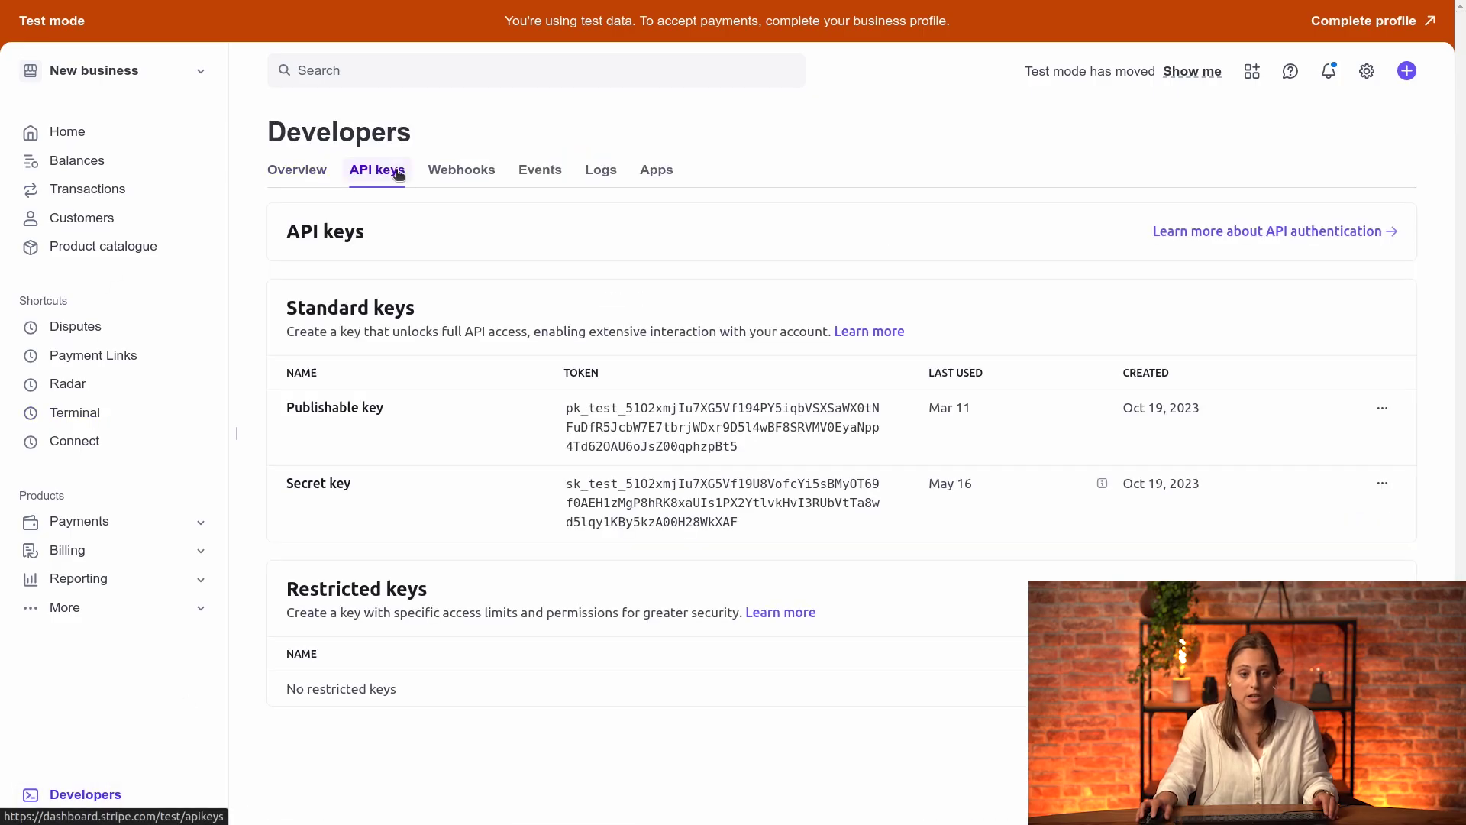
left_click(646, 423)
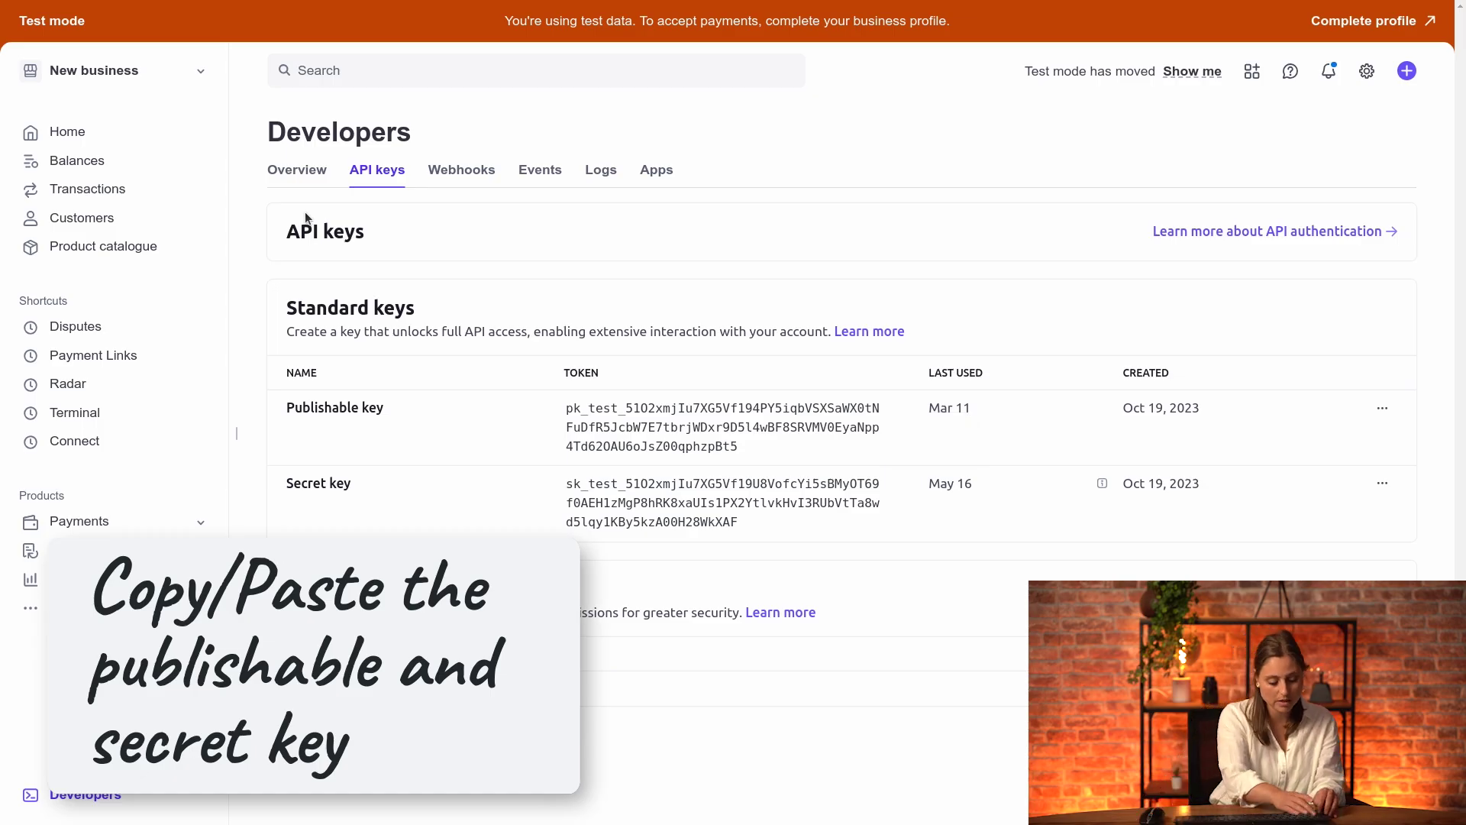
key("alt+Tab")
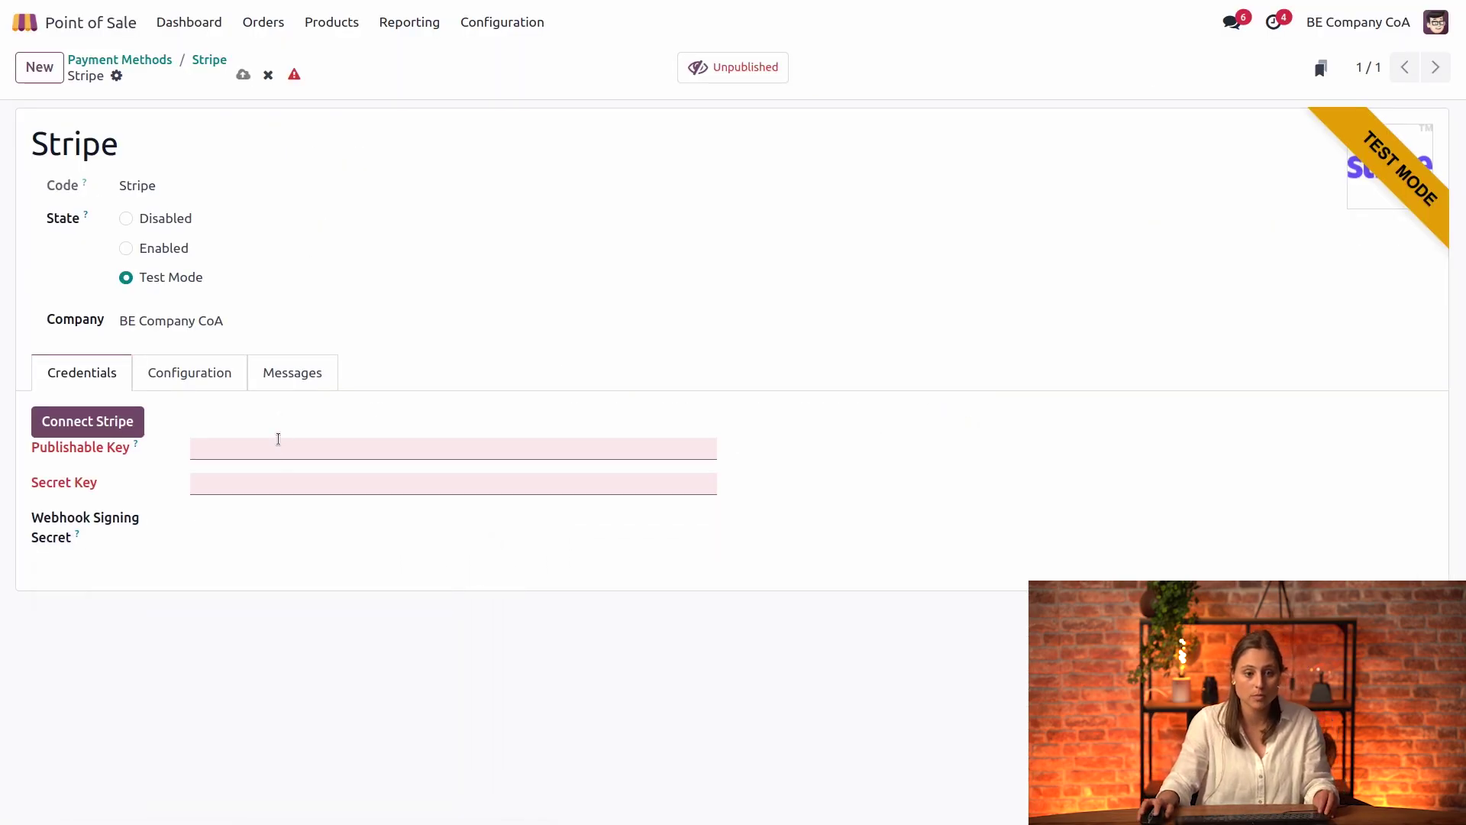
left_click(280, 447)
key("ctrl+v")
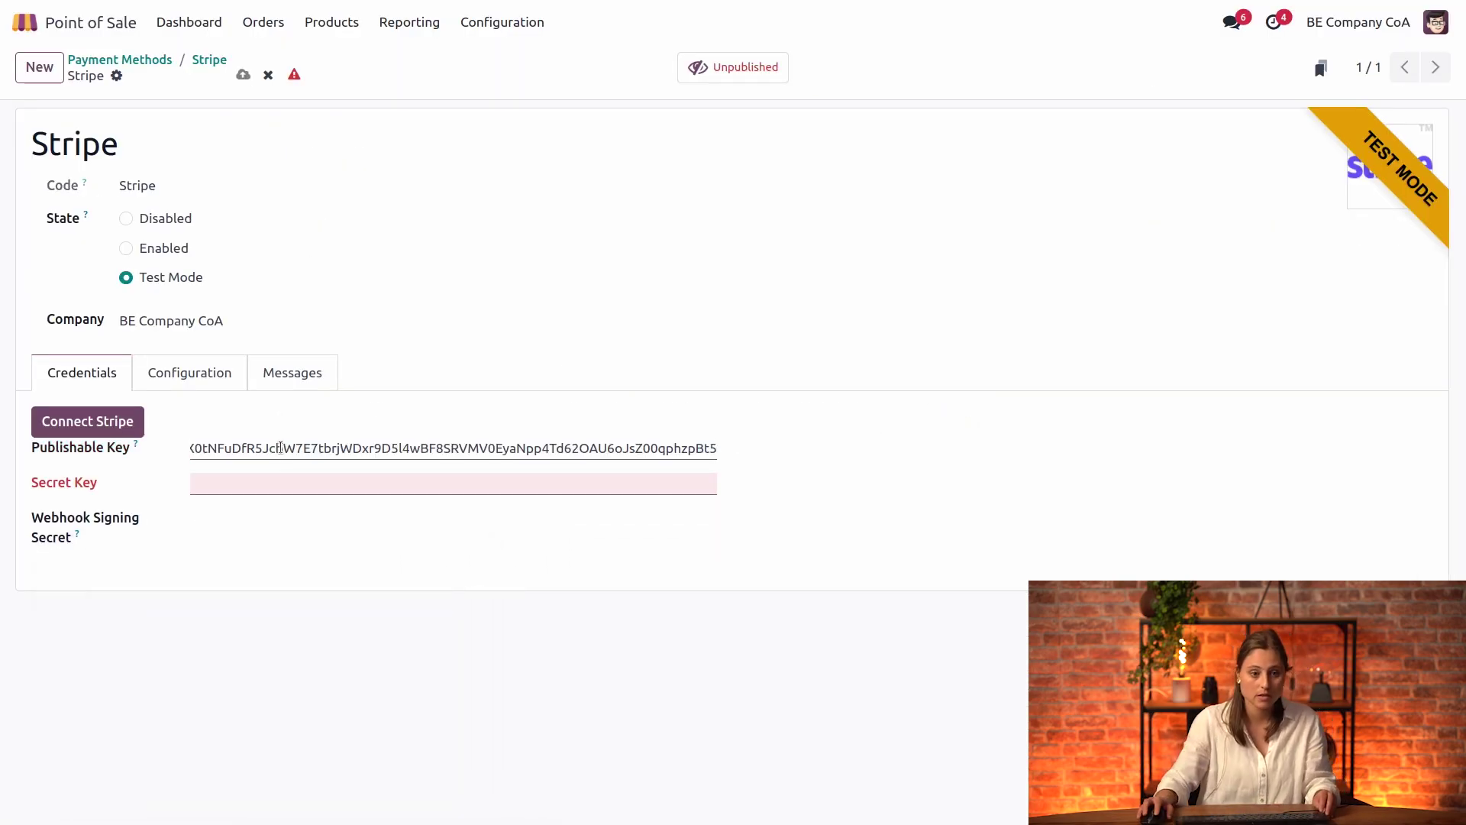
Step: Paste the secret key into Odoo, save the provider, and generate its webhook
key("alt+Tab")
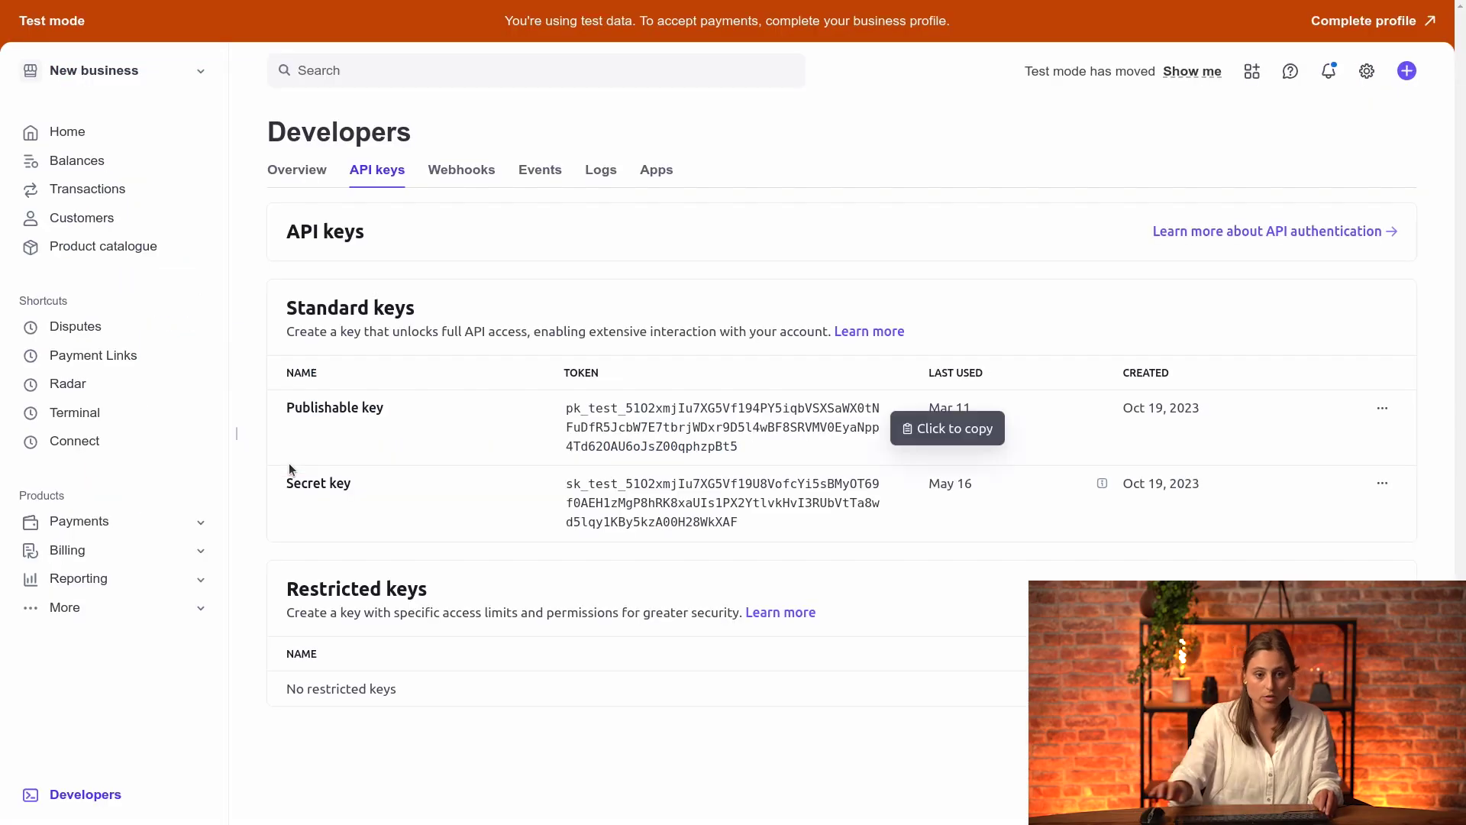
left_click(623, 481)
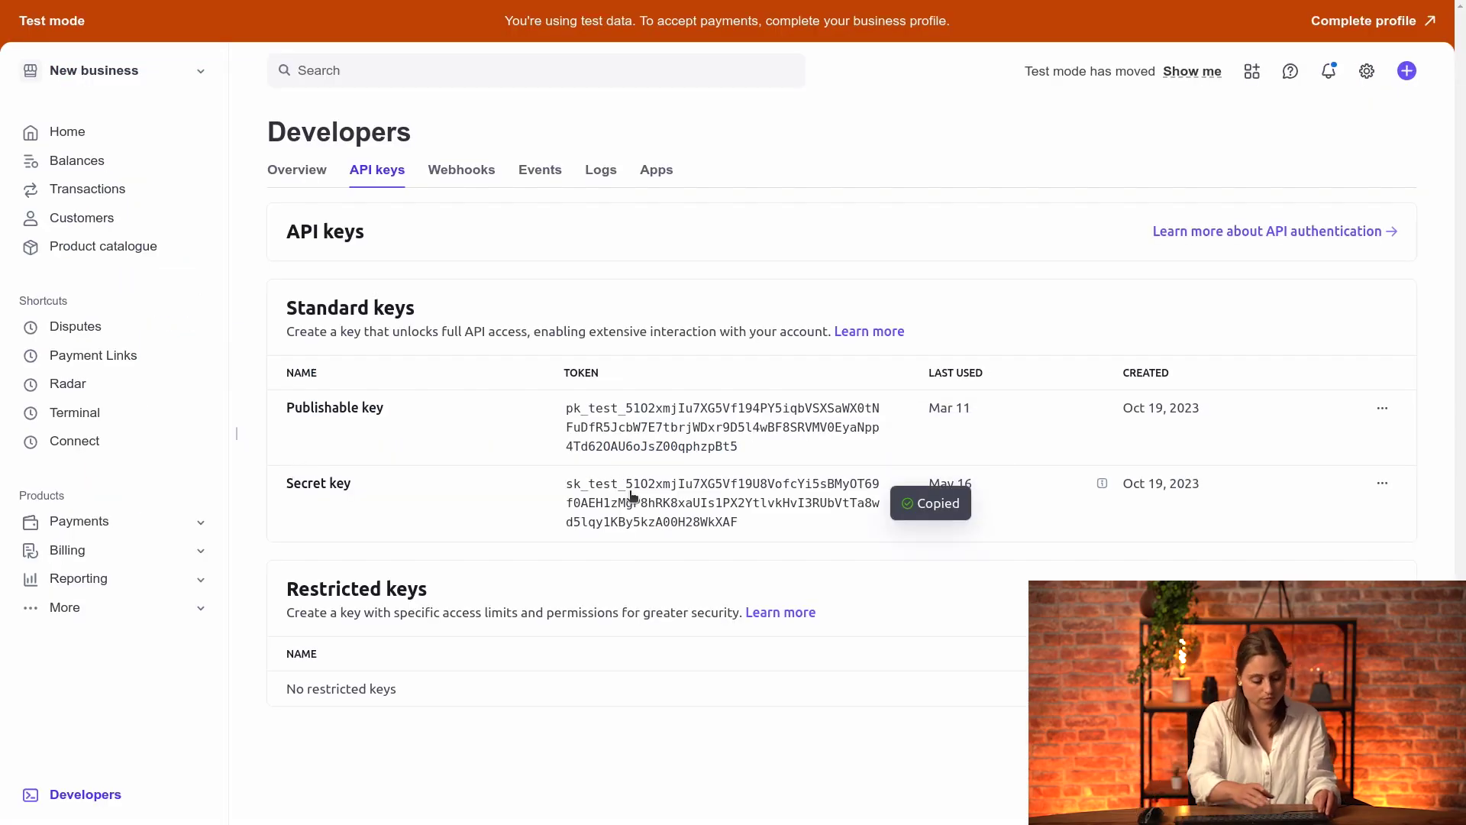
key("alt+Tab")
left_click(493, 449)
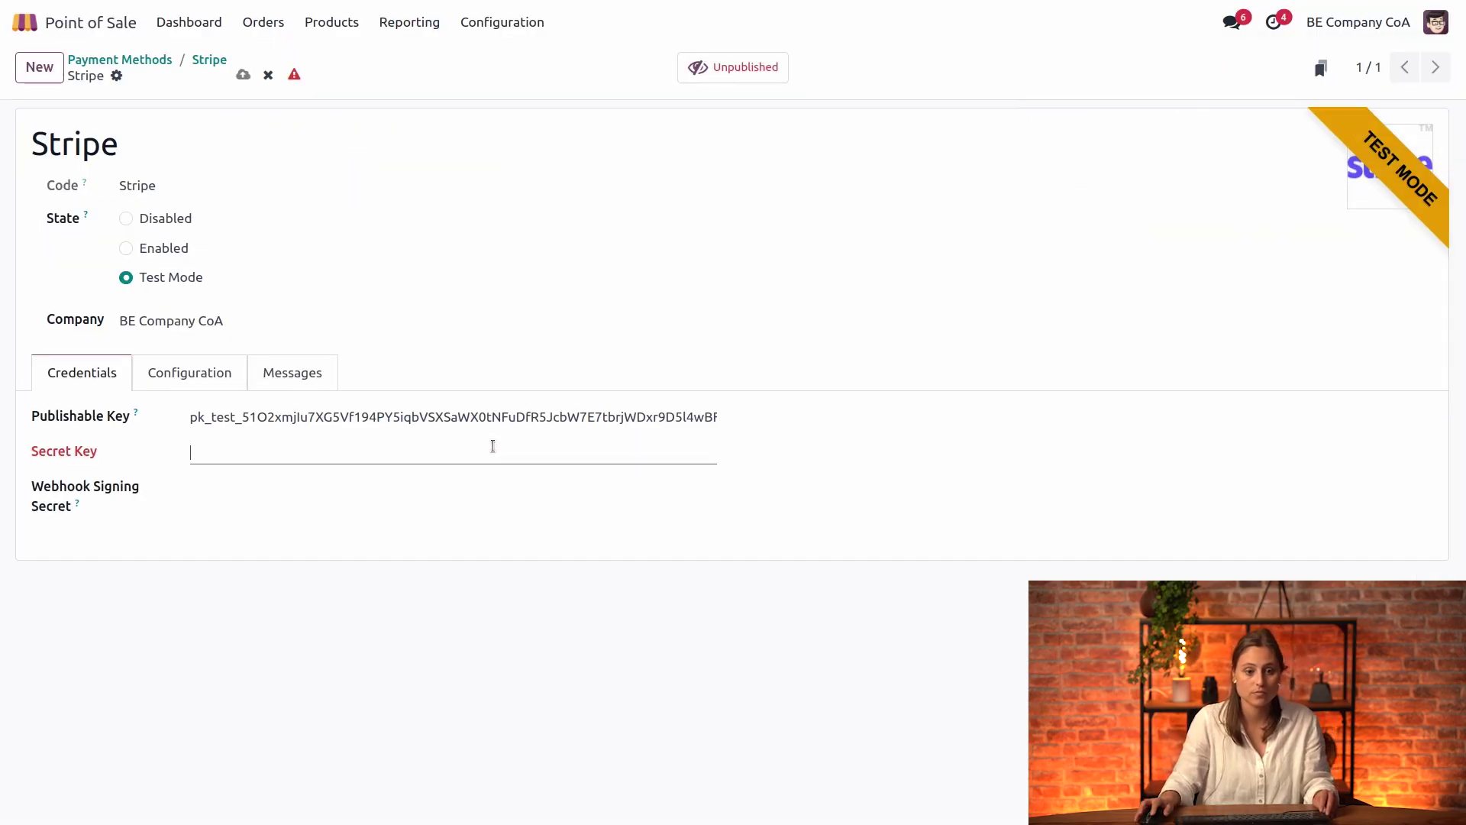
key("ctrl+v")
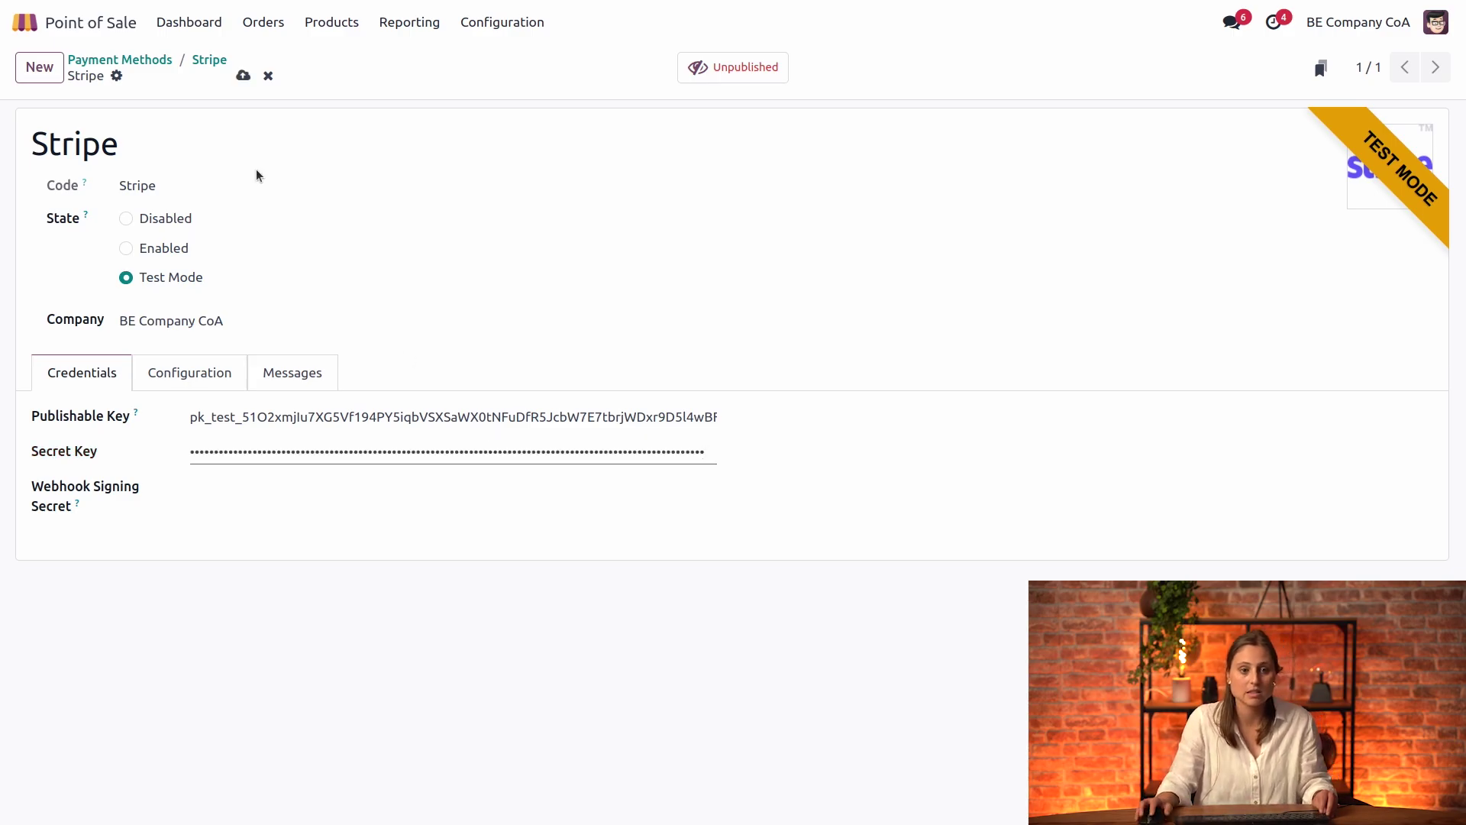
left_click(243, 75)
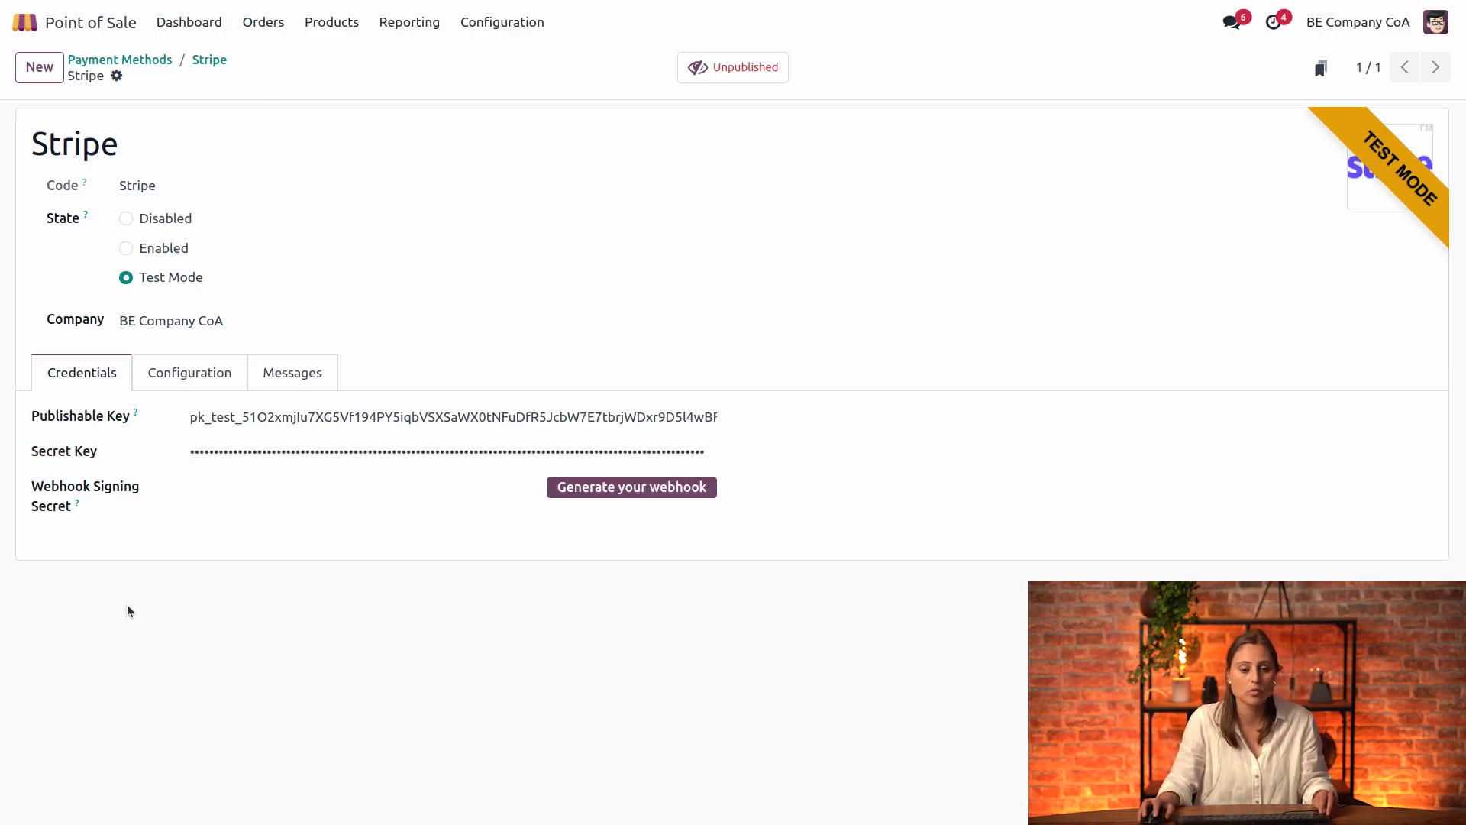
left_click(608, 488)
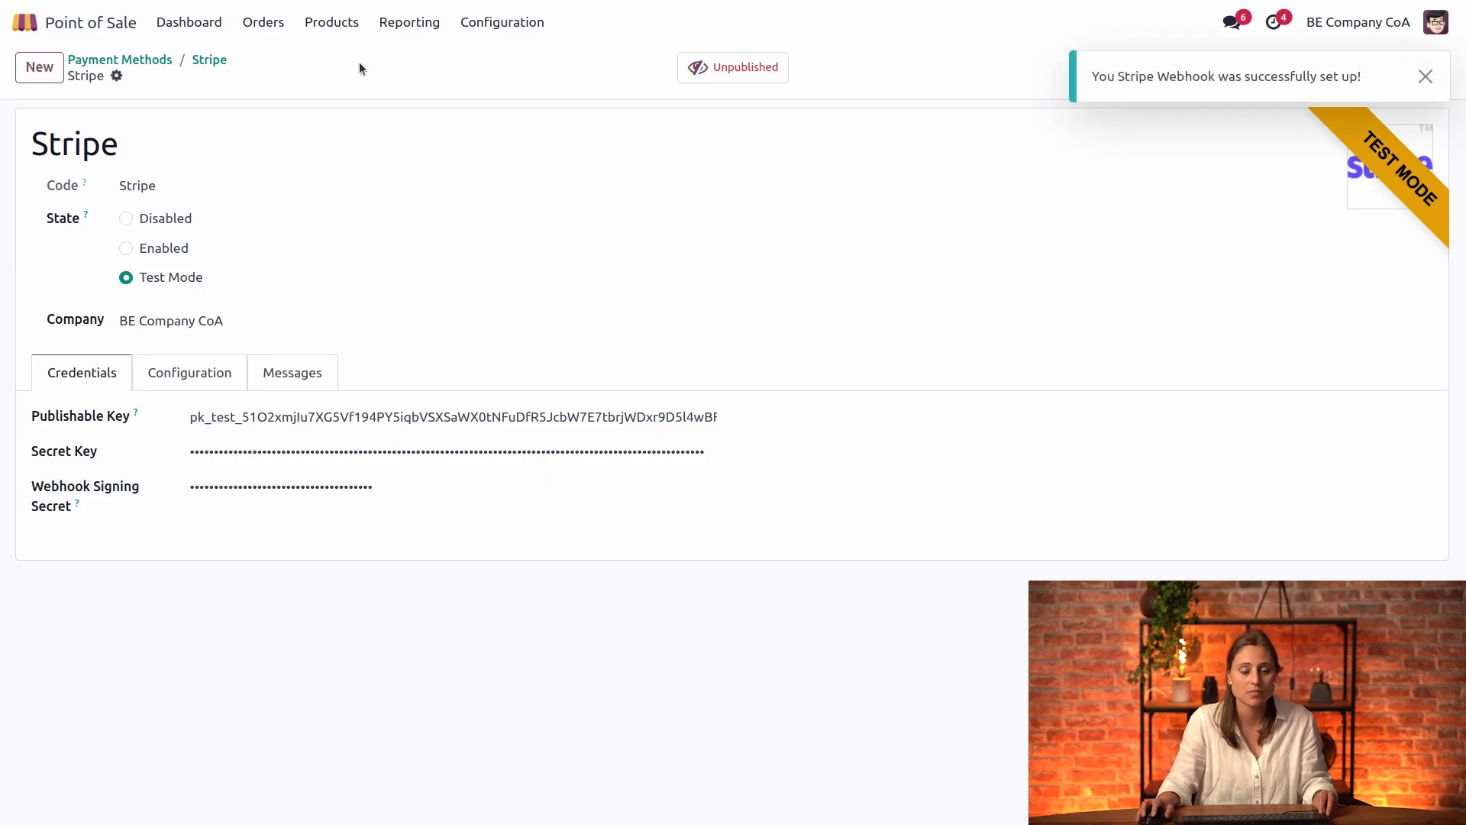
left_click(210, 62)
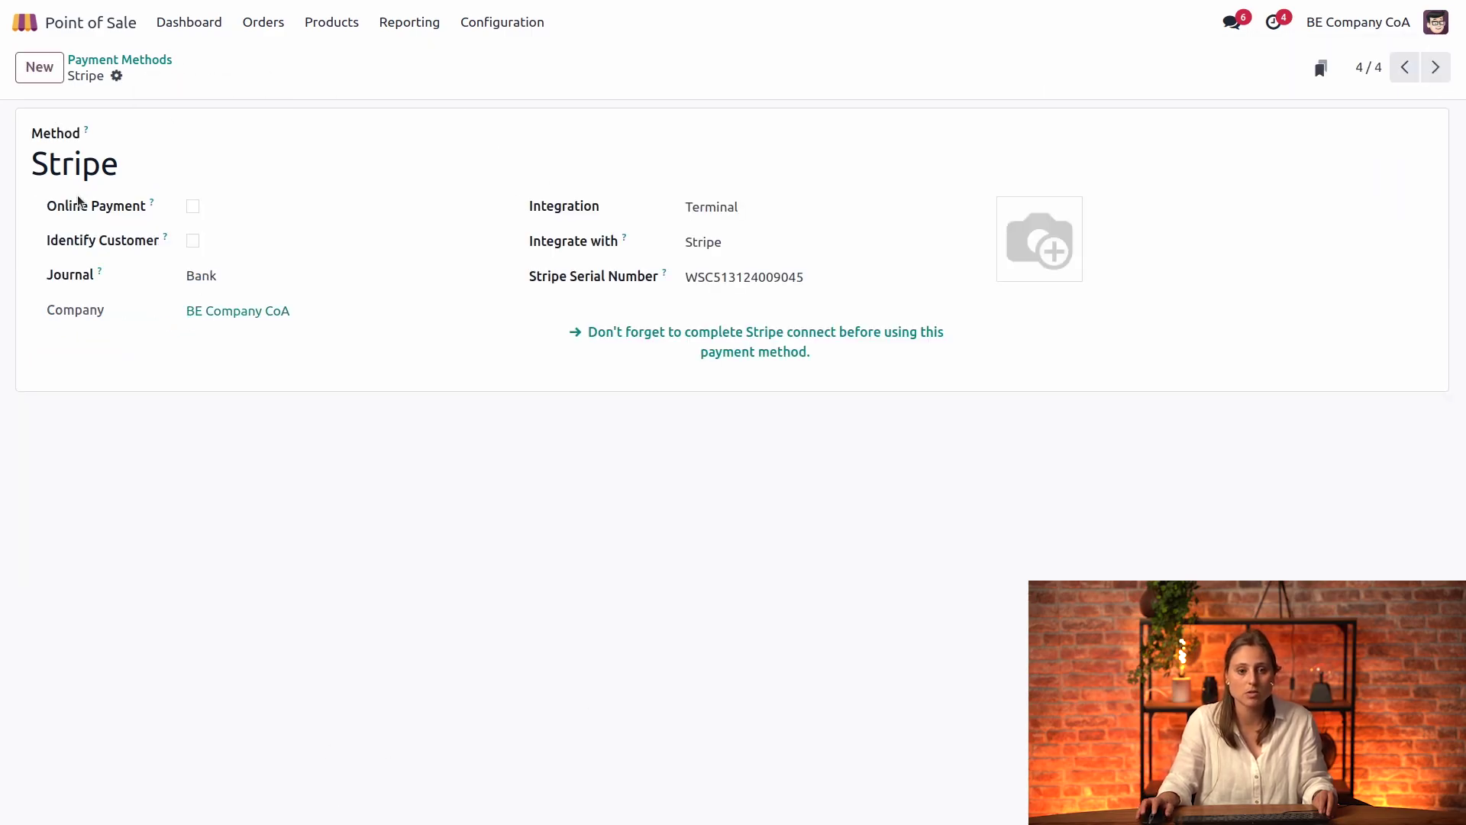
Step: Add Stripe to the Shop's payment methods in Point of Sale settings and save
left_click(475, 25)
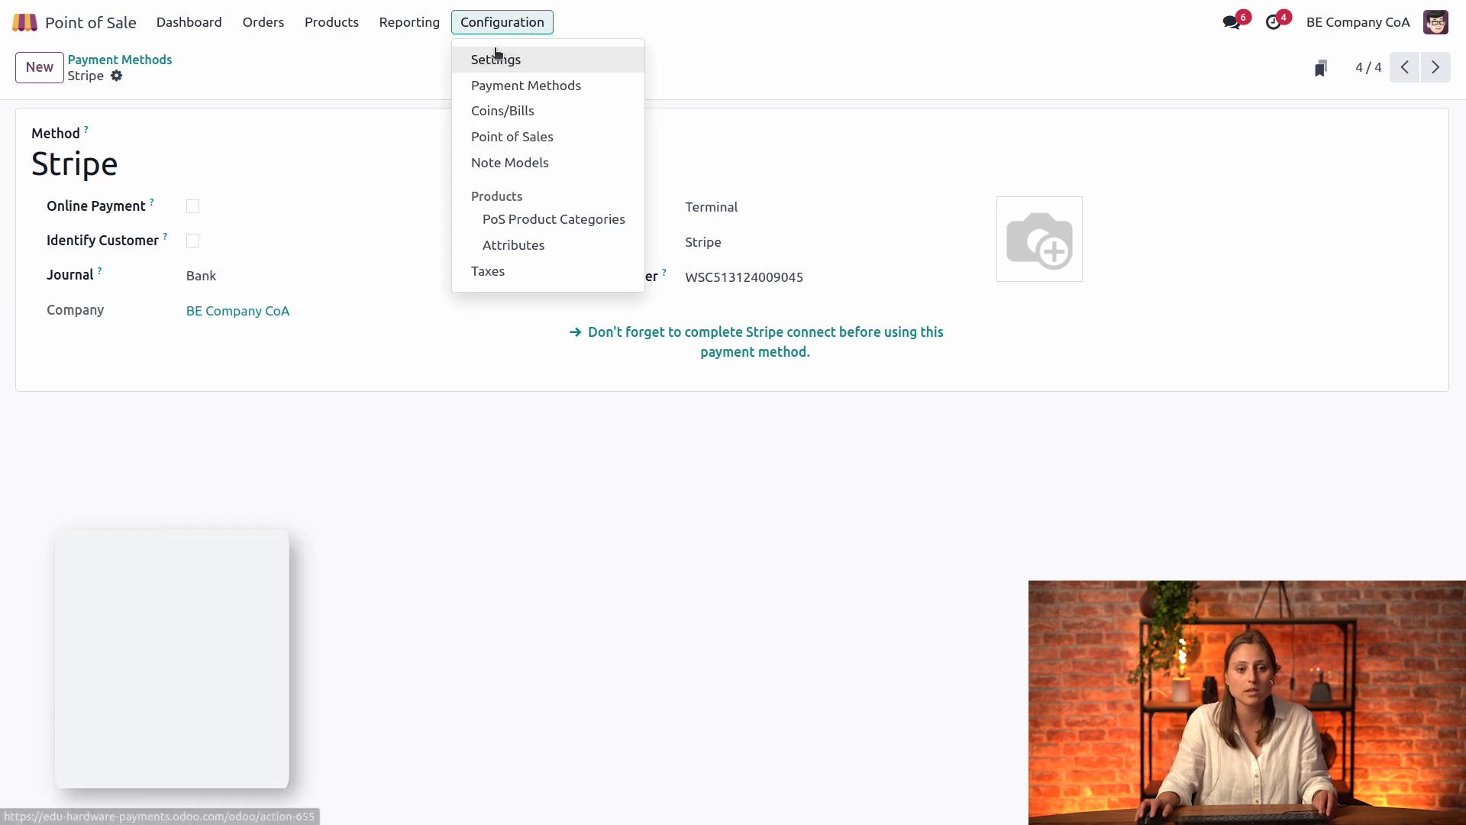
left_click(496, 58)
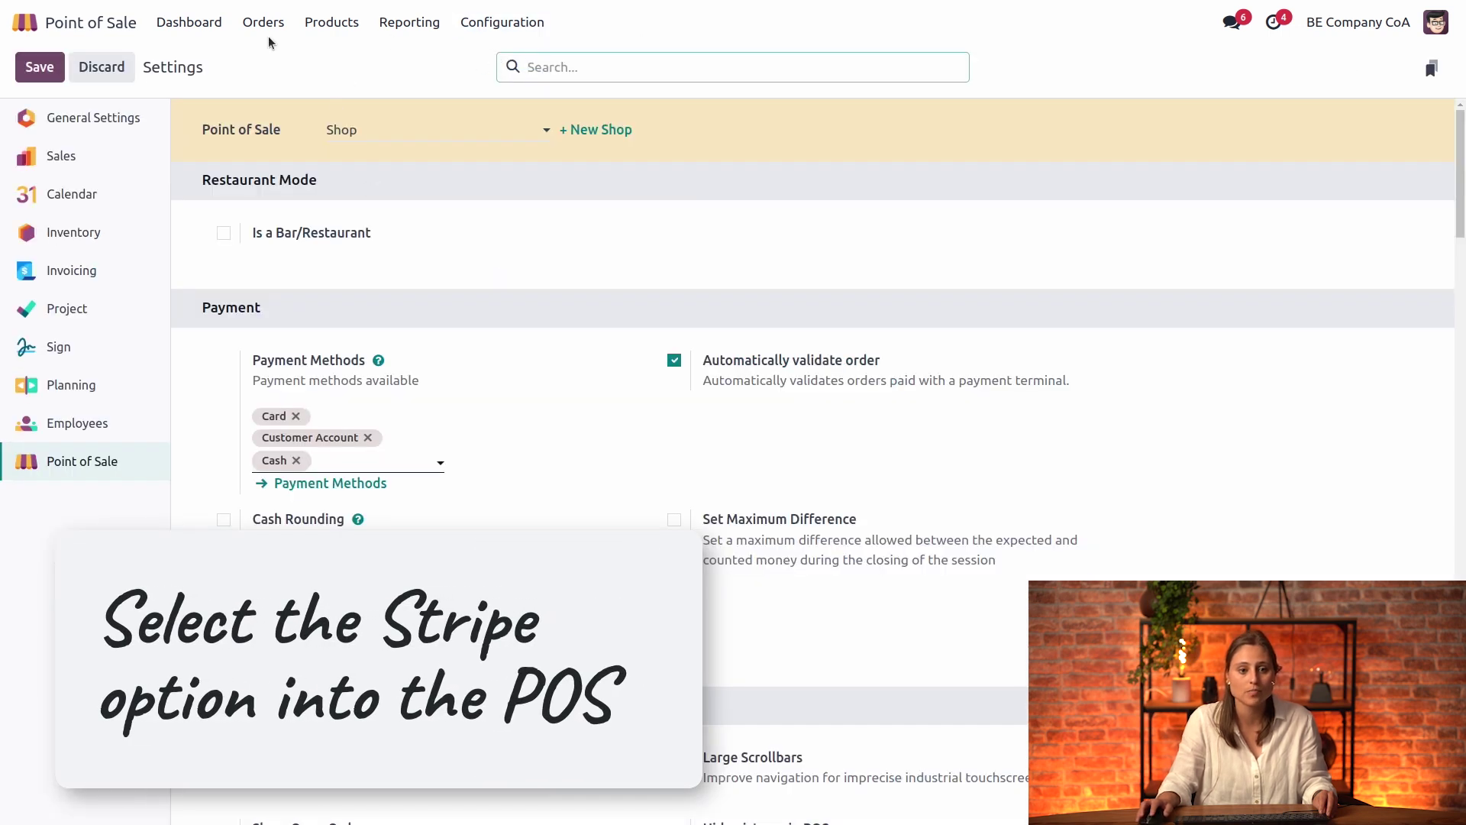
left_click(378, 457)
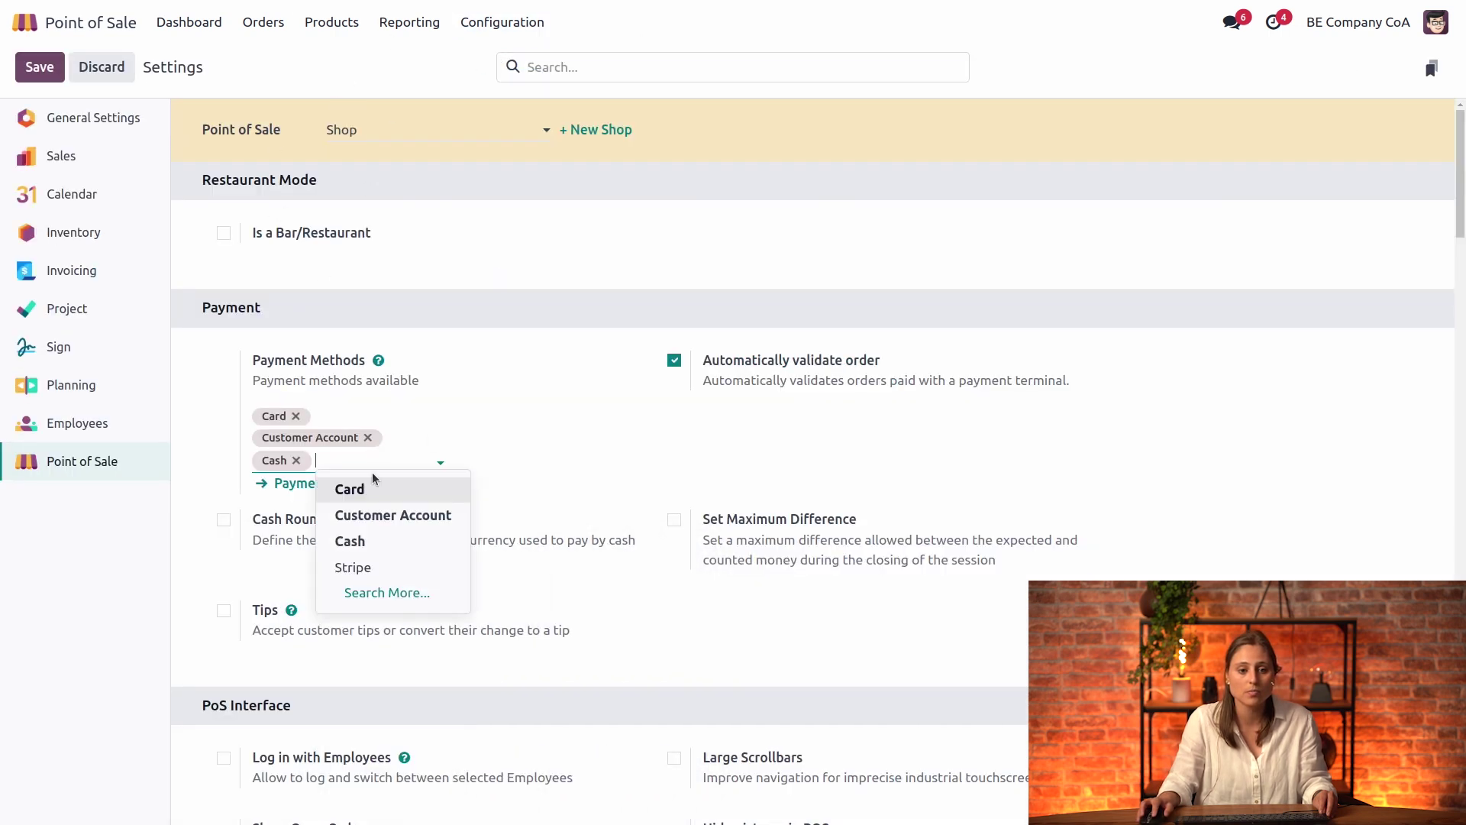
left_click(354, 567)
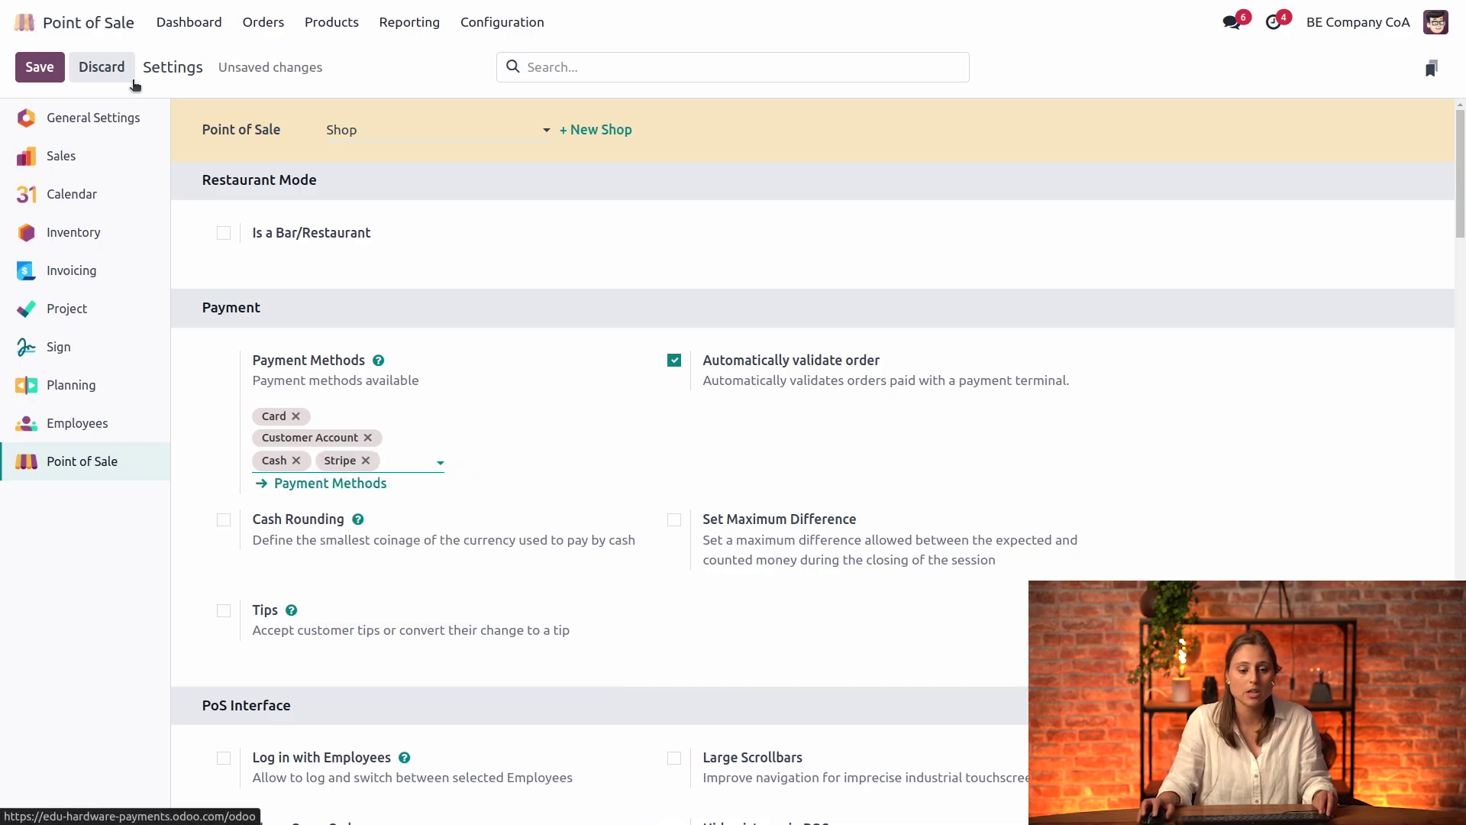
left_click(42, 74)
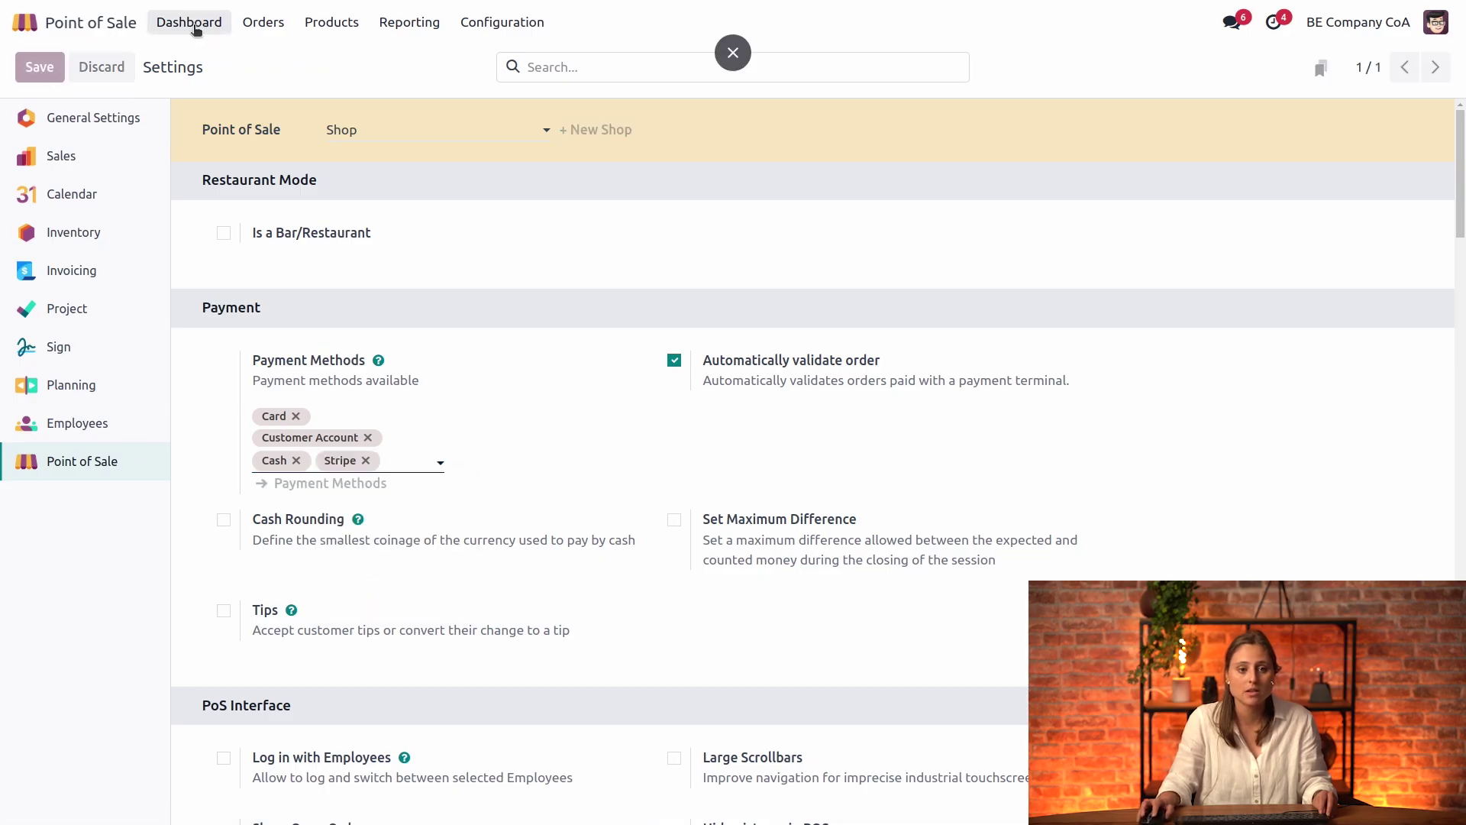
left_click(190, 23)
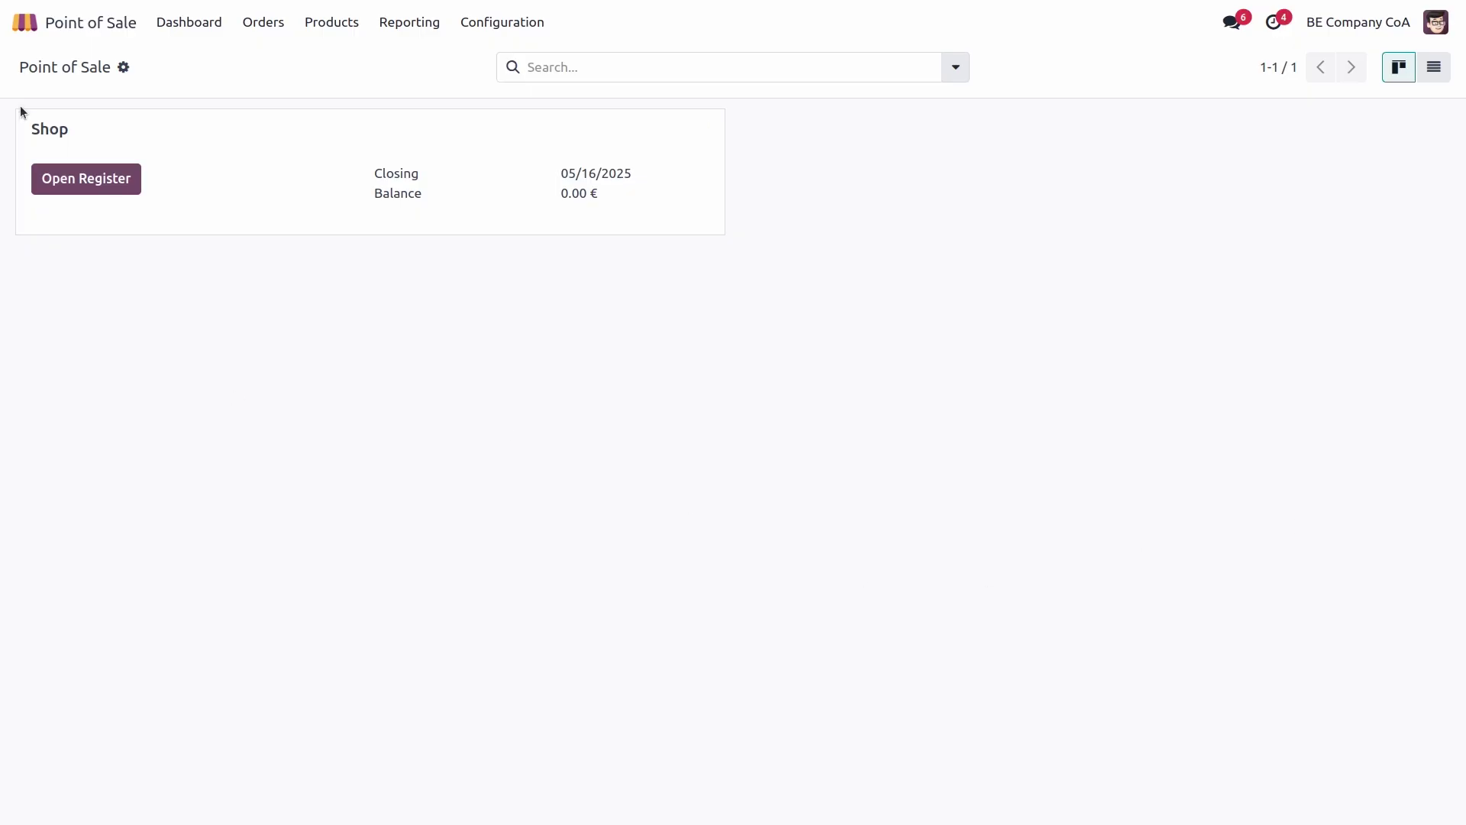
Step: Open the Shop register with zero cash, sell a Casual Denim Short, and pay 42.35 € by Stripe
left_click(84, 178)
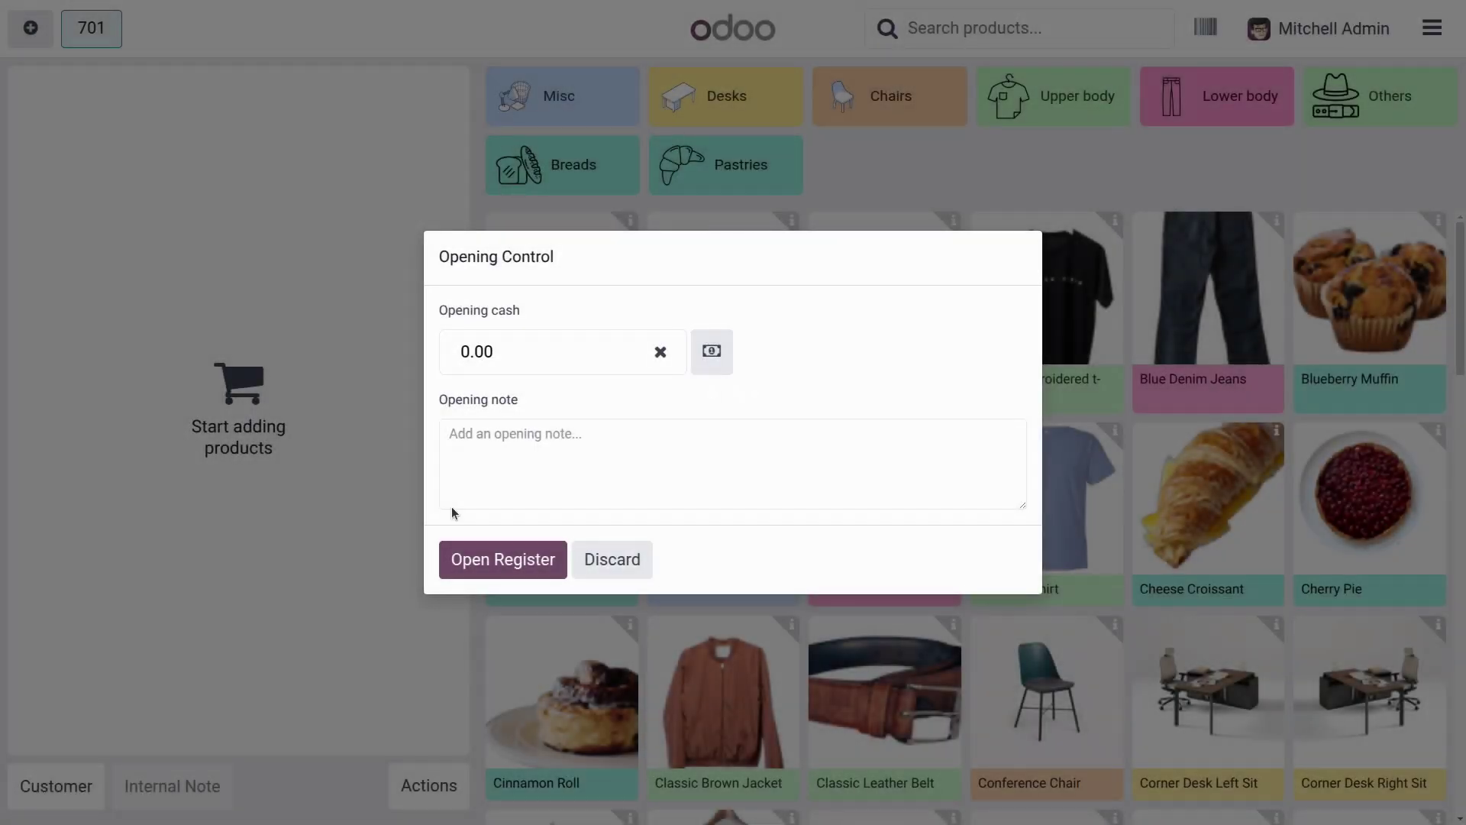
left_click(497, 565)
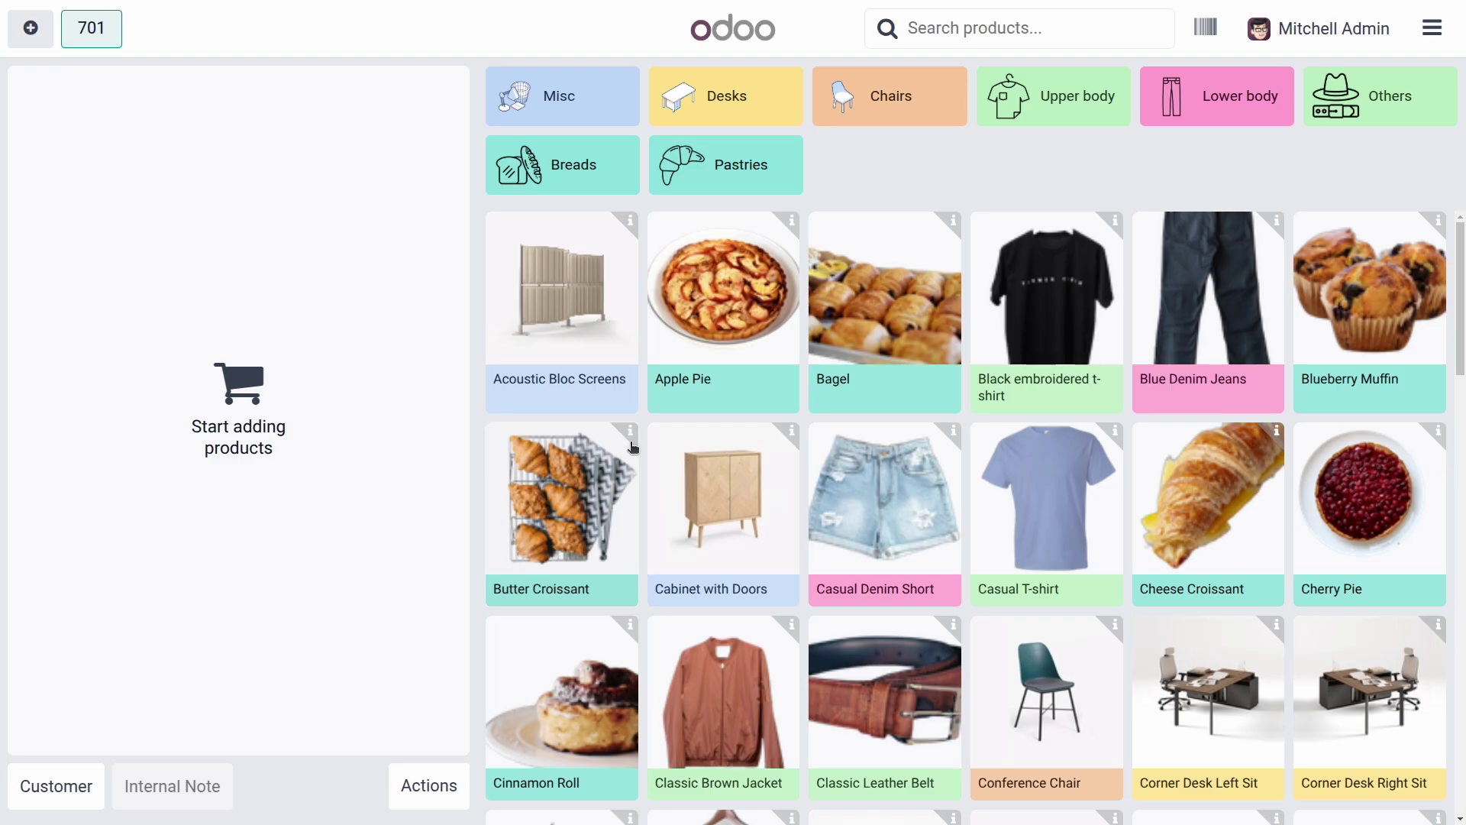
left_click(883, 451)
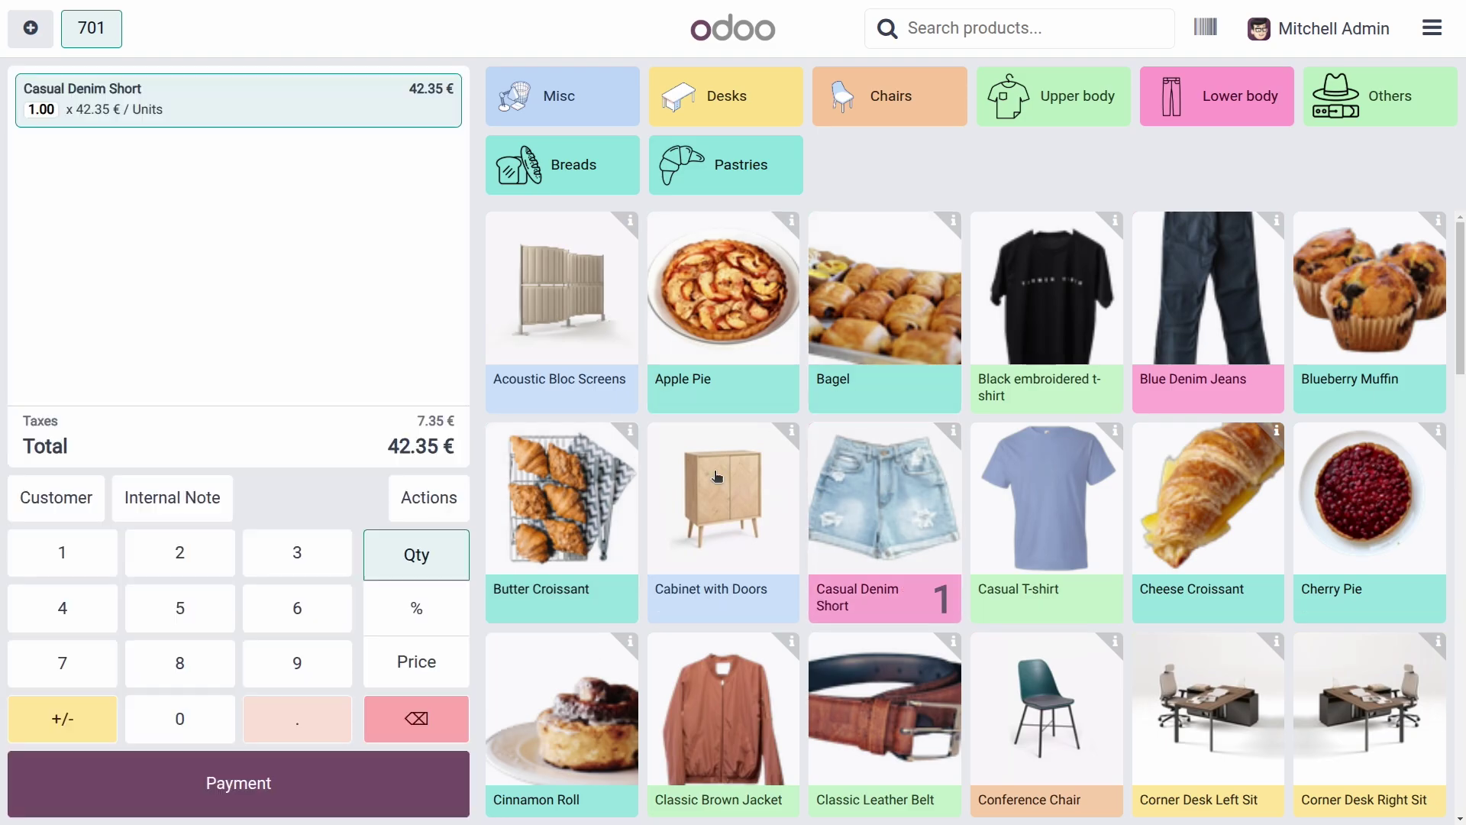
left_click(273, 792)
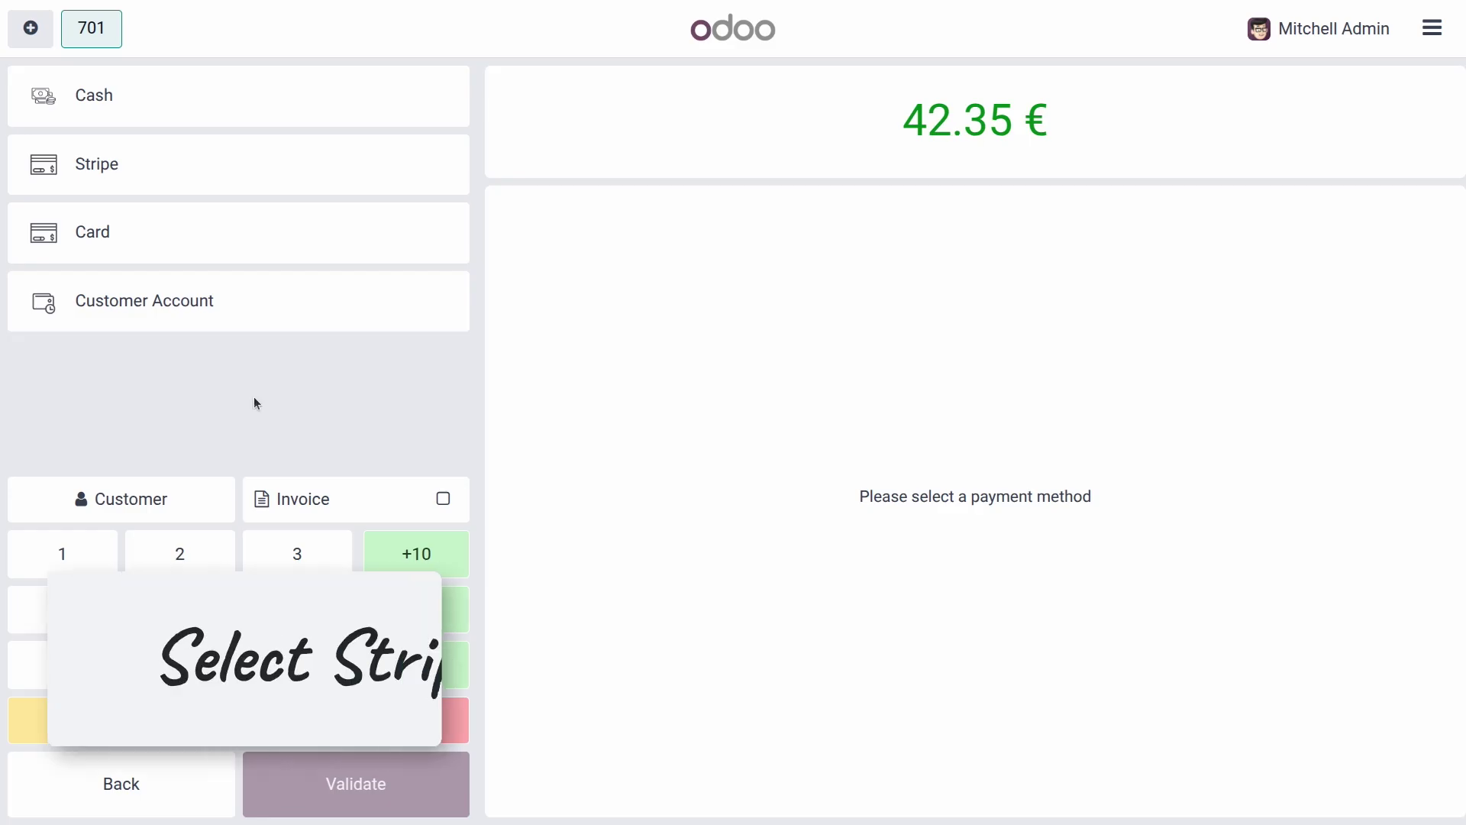
left_click(289, 160)
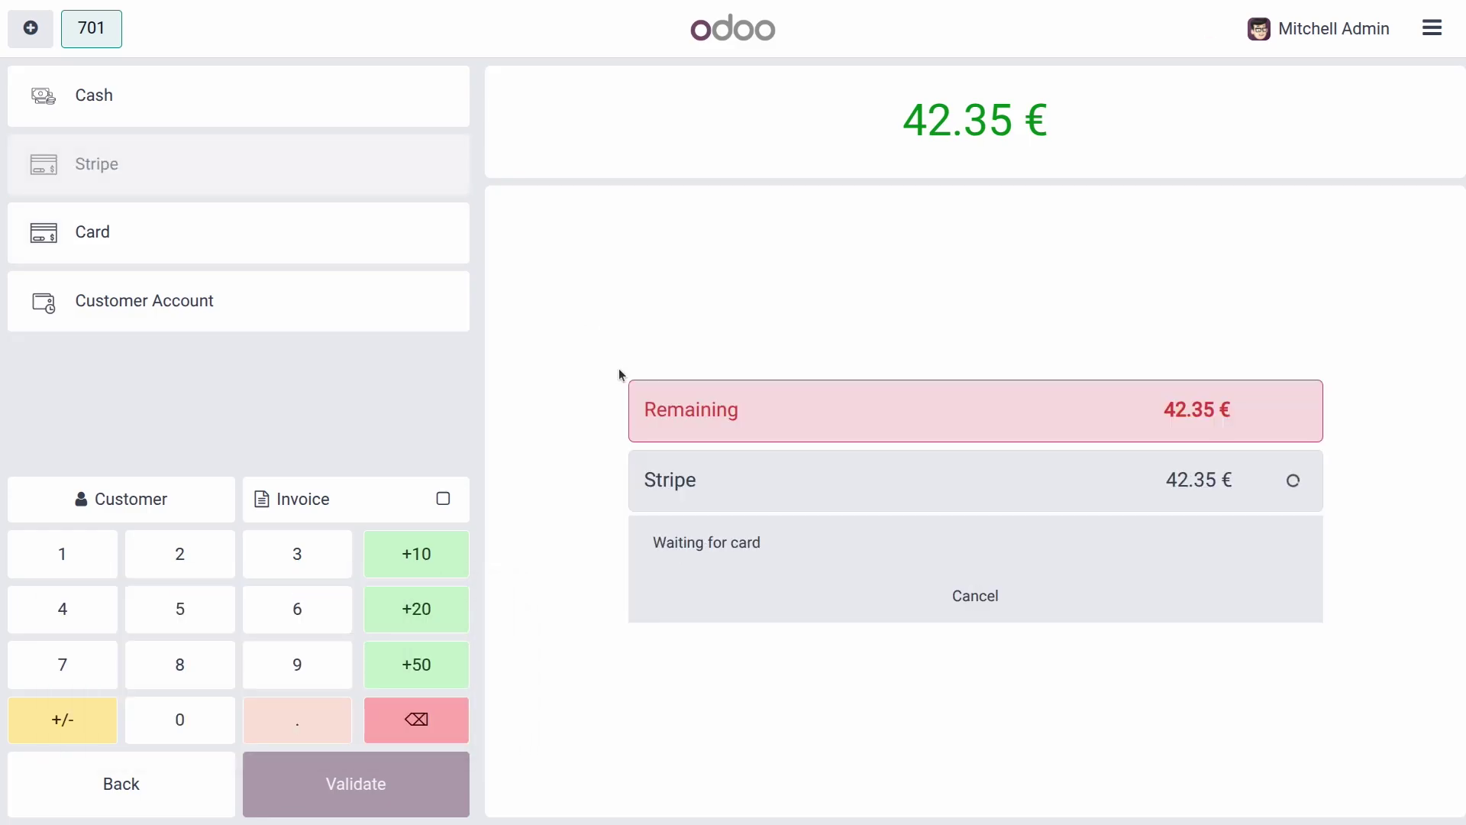